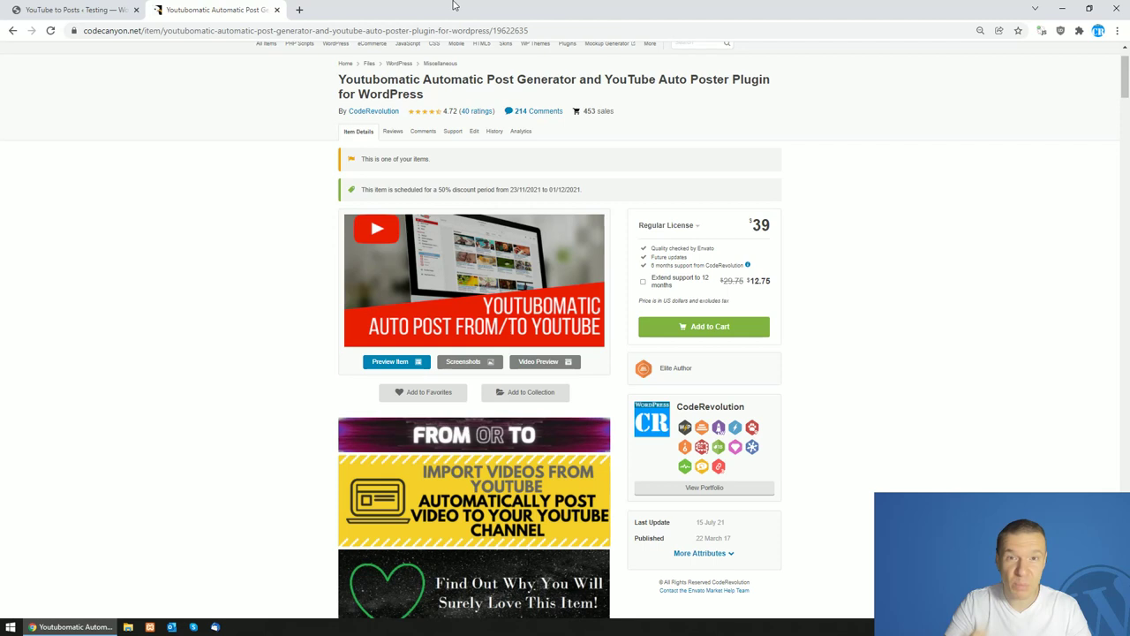
Open the WPML Languages settings in a separate tab and examine the enabled site languages and the default language choice.
click(57, 9)
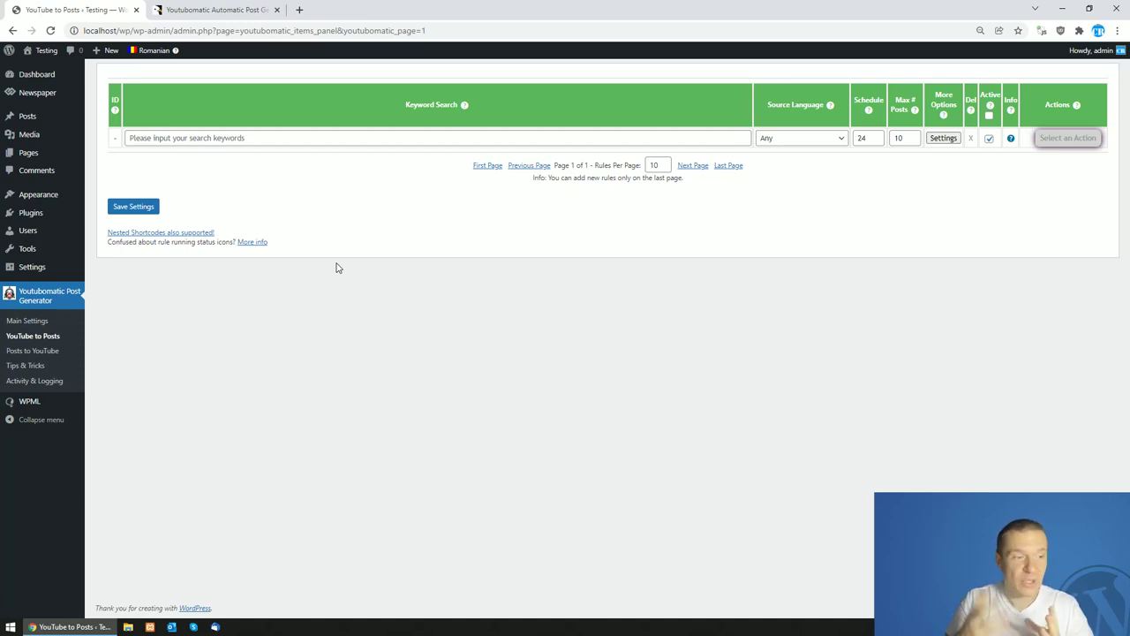
mouse_move(36, 404)
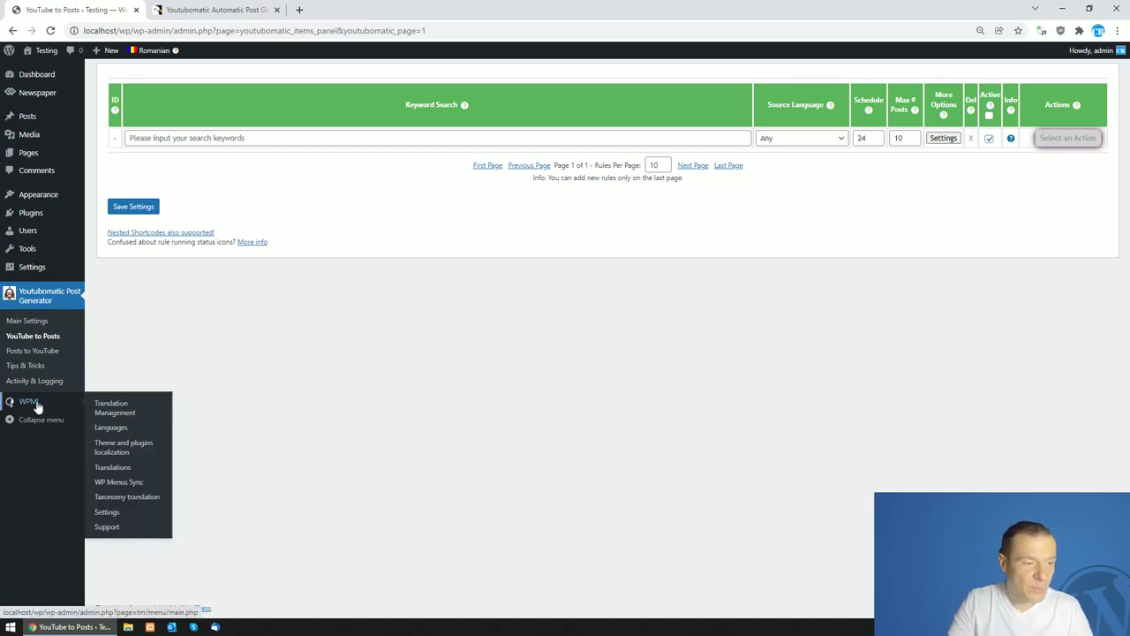
middle_click(111, 428)
click(196, 7)
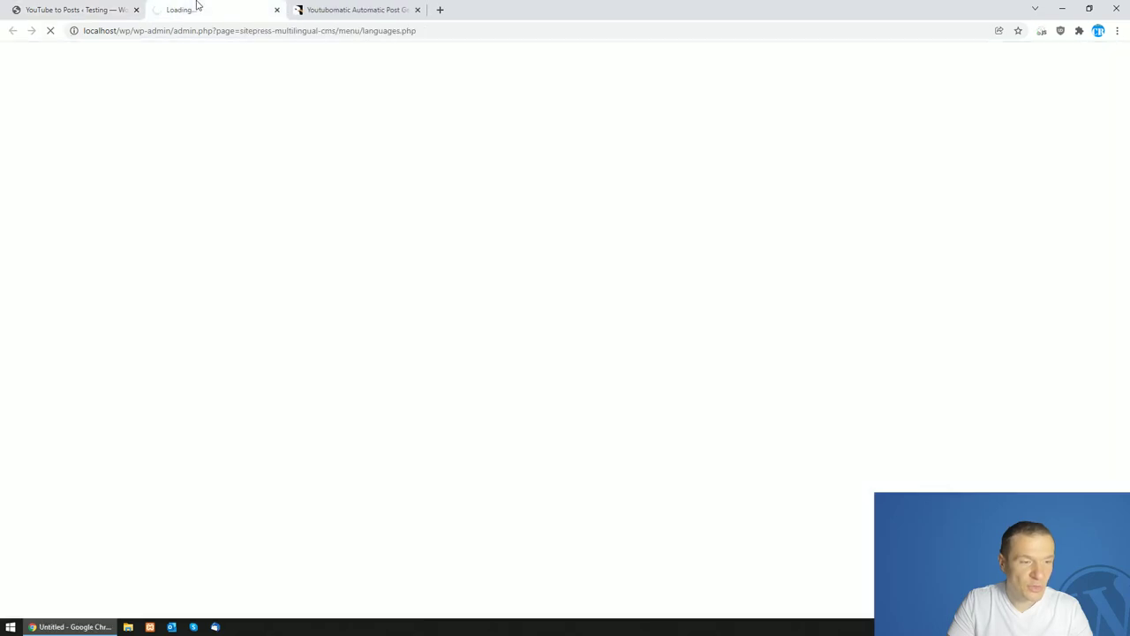
scroll(446, 328, down, 6)
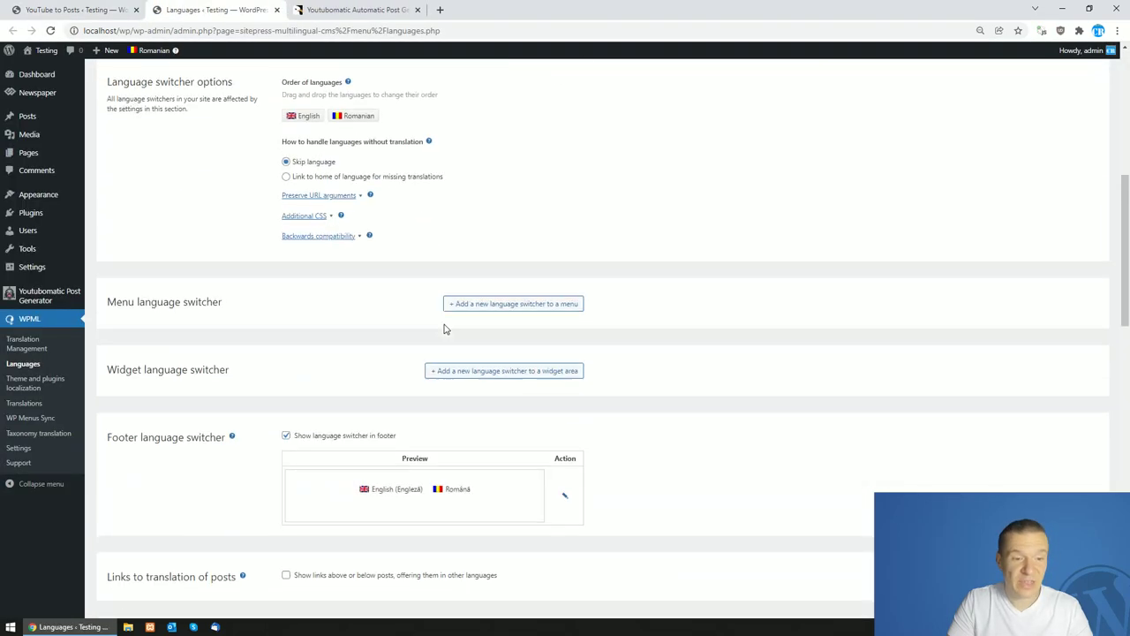
scroll(444, 328, down, 12)
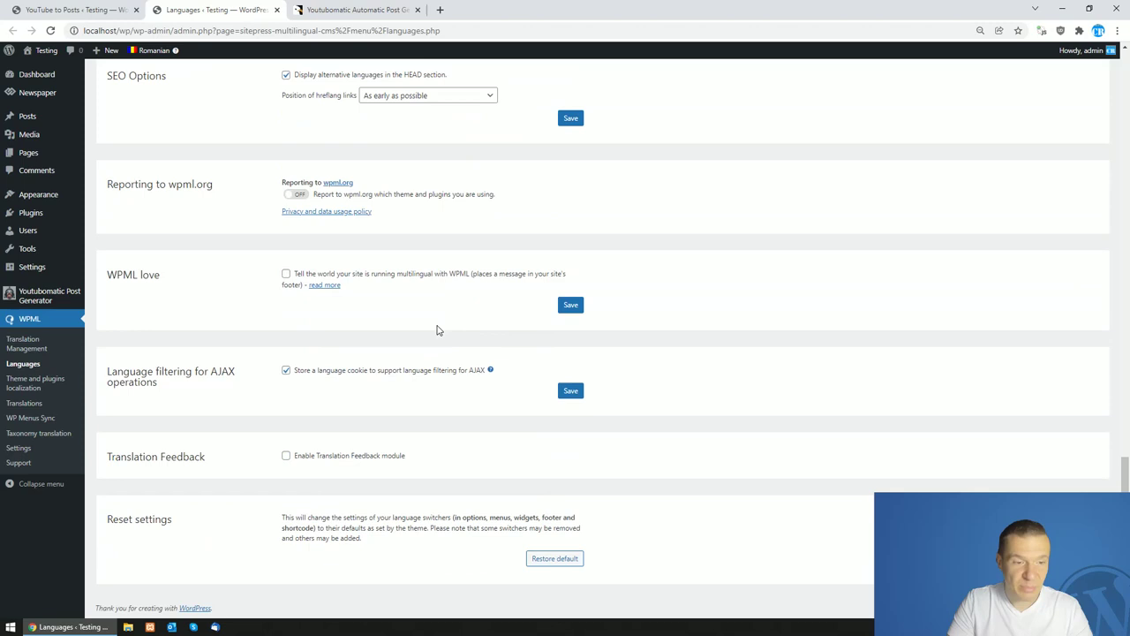
drag(1124, 474, 1124, 77)
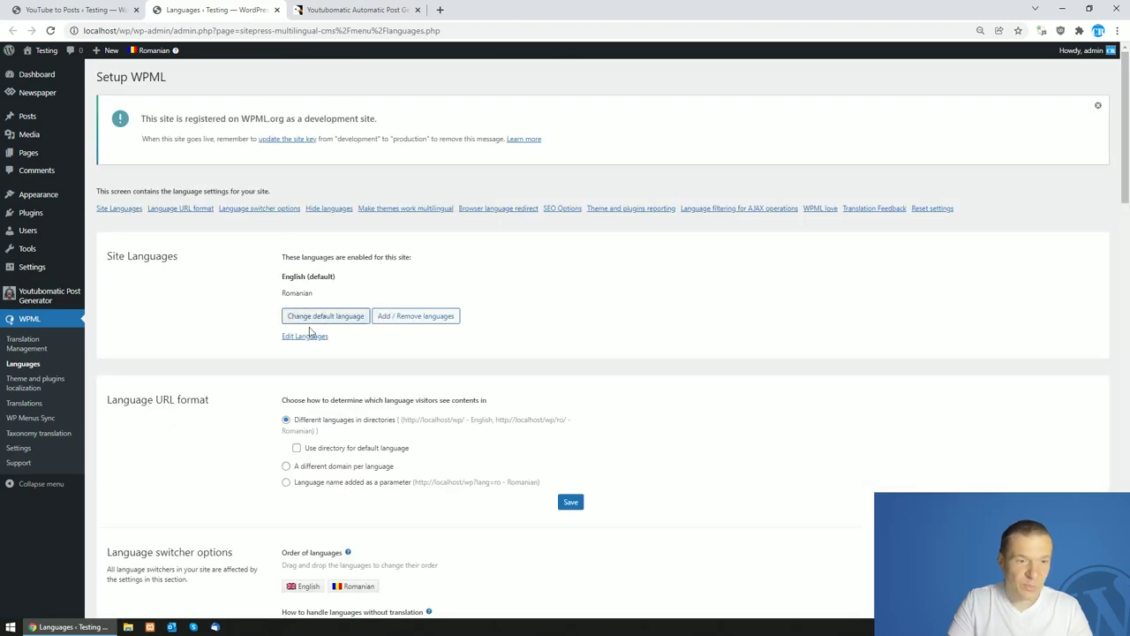
click(315, 318)
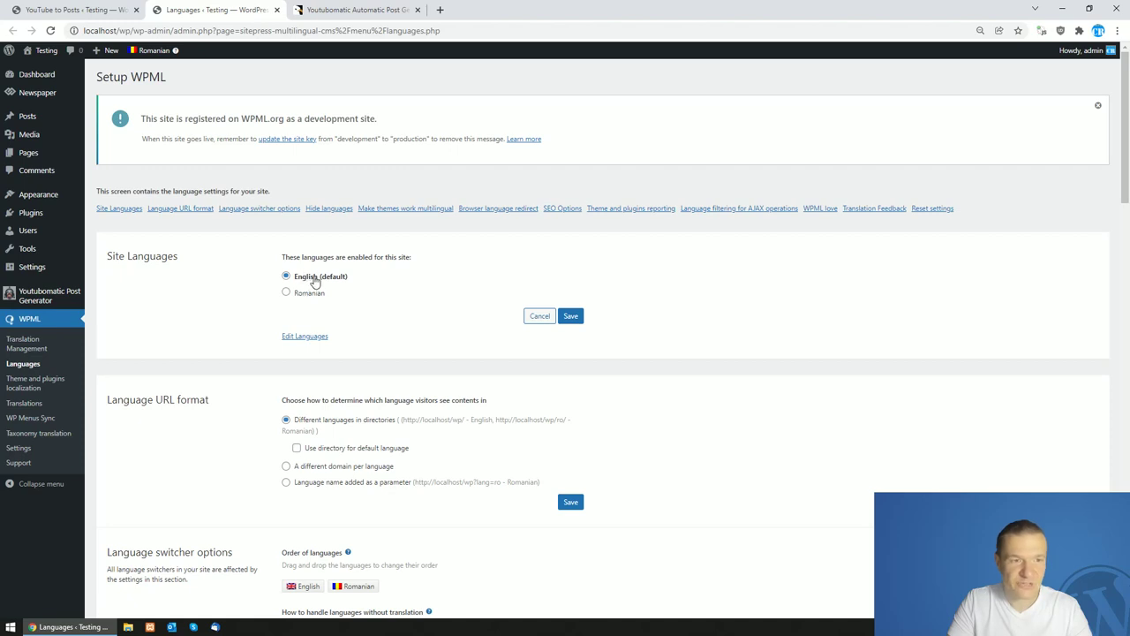
In the YouTube to Posts rules, enter the keyword "laptop" for a new rule and limit its maximum posts to 1.
click(89, 10)
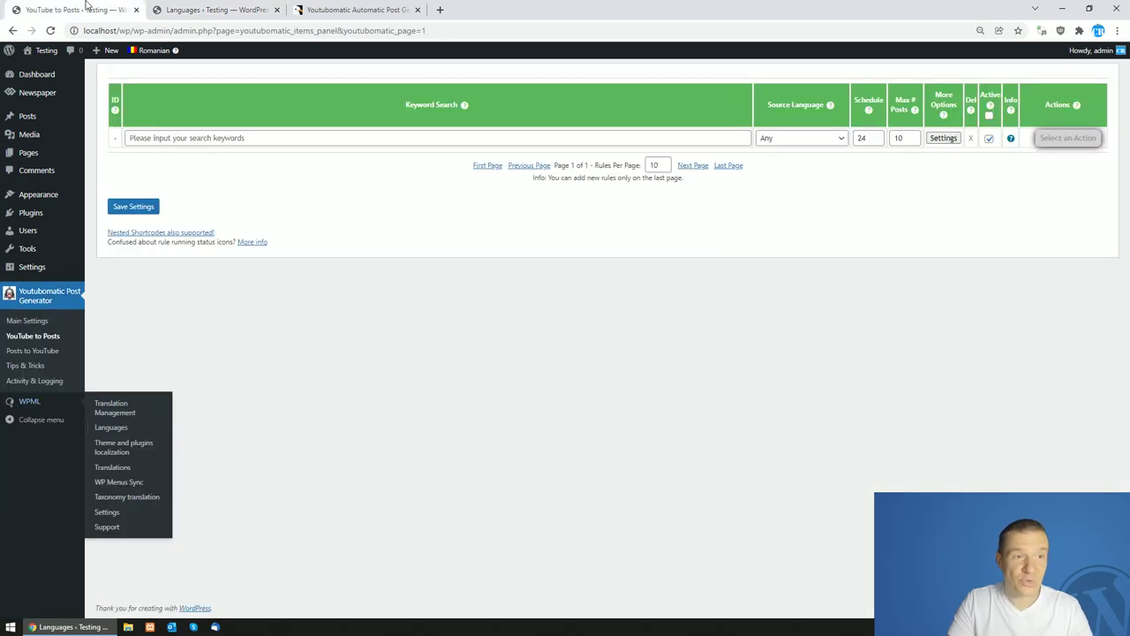
click(196, 137)
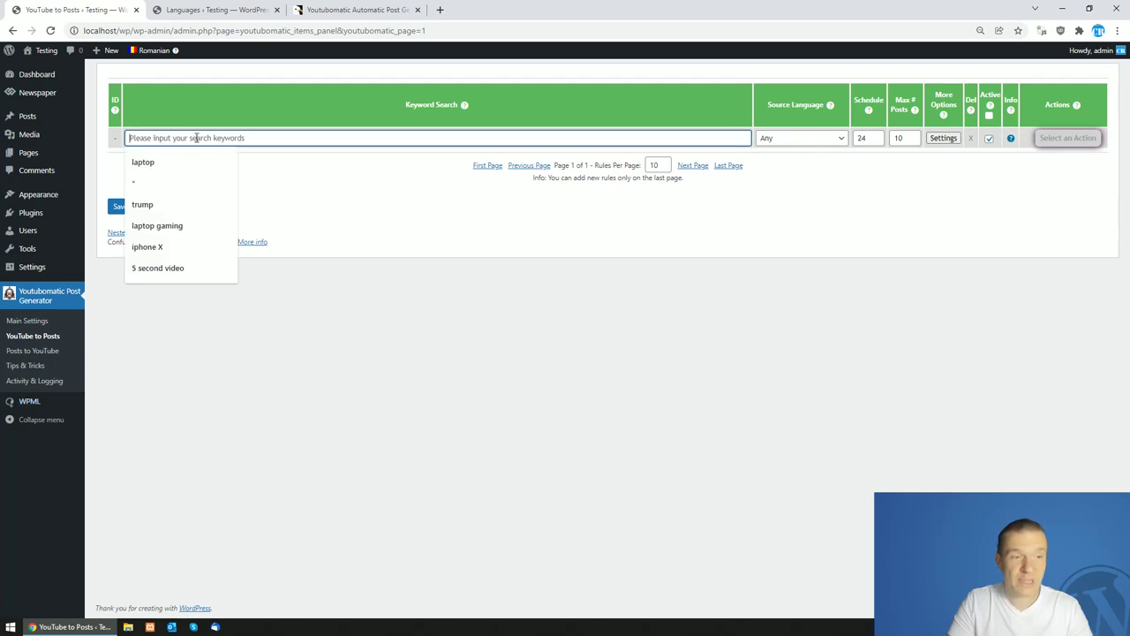
text(laptop)
click(249, 188)
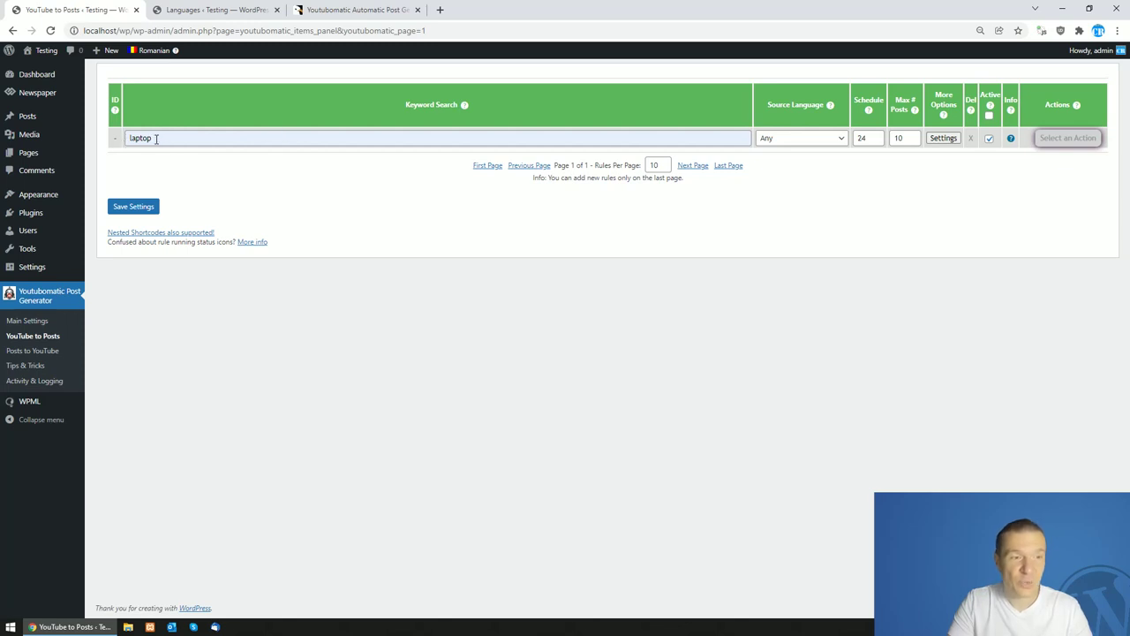
click(157, 138)
drag(156, 139, 132, 137)
click(181, 120)
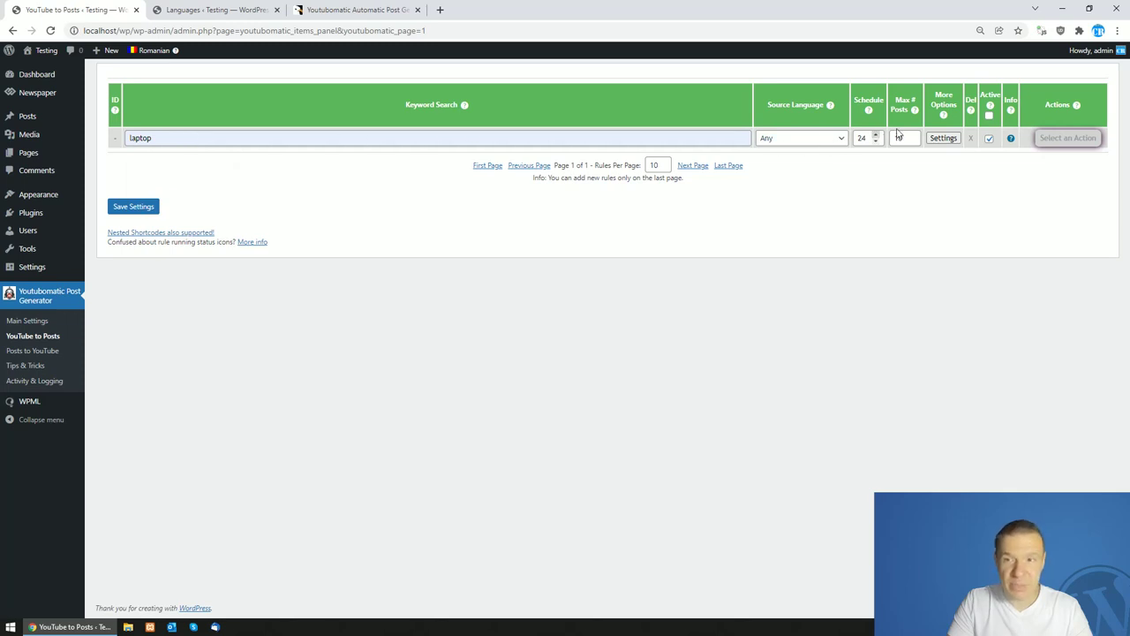
drag(911, 139, 886, 142)
text(1)
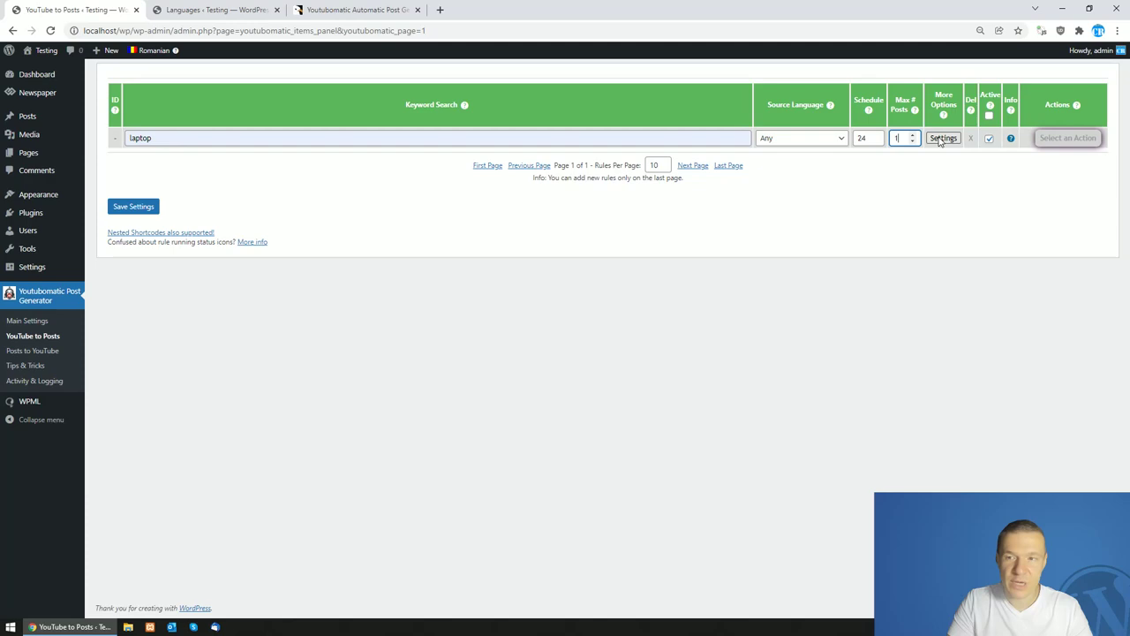
In the new rule's advanced settings, assign the WPML/Polylang language "ro" to its posts and close the settings.
click(940, 139)
scroll(444, 343, down, 2)
scroll(444, 343, down, 5)
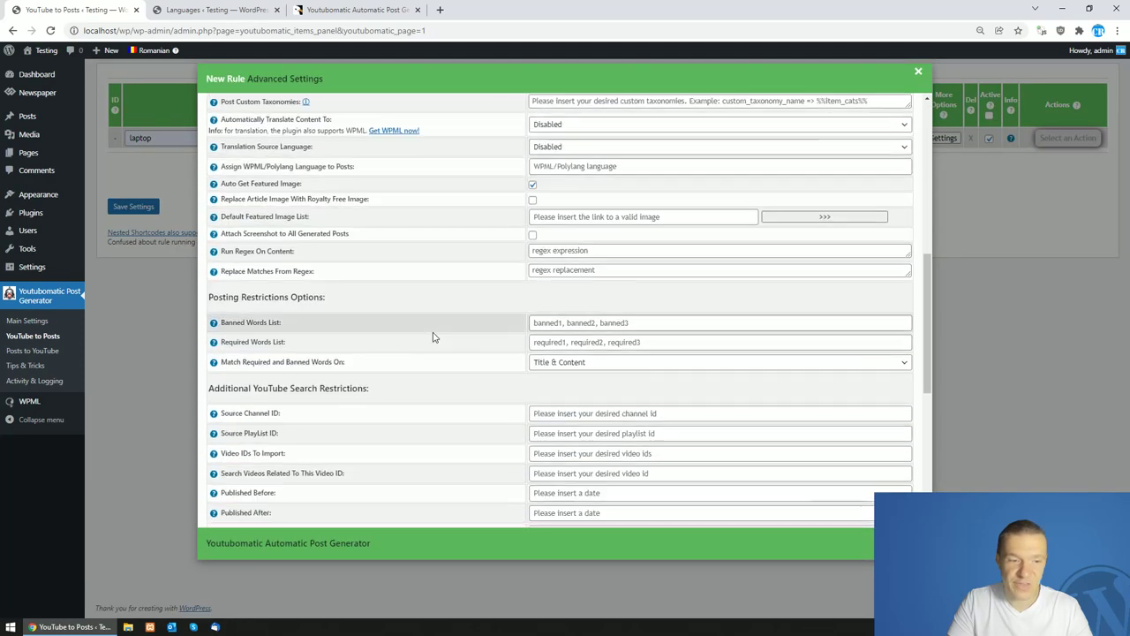
key(ctrl+f)
key(Return)
key(Return)
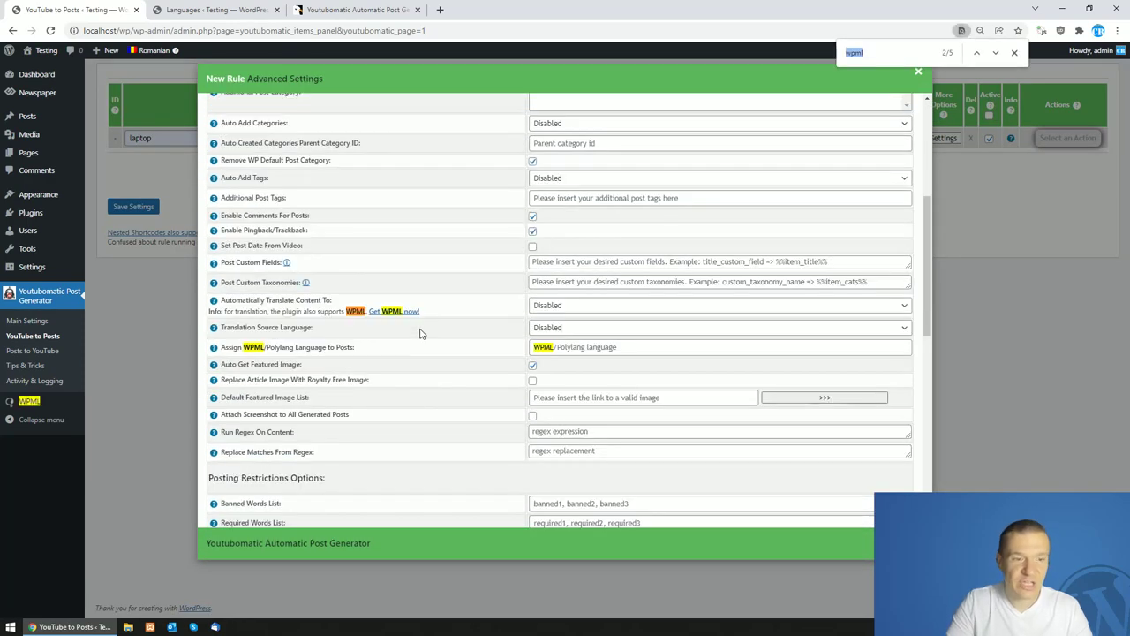
drag(221, 347, 346, 346)
click(453, 350)
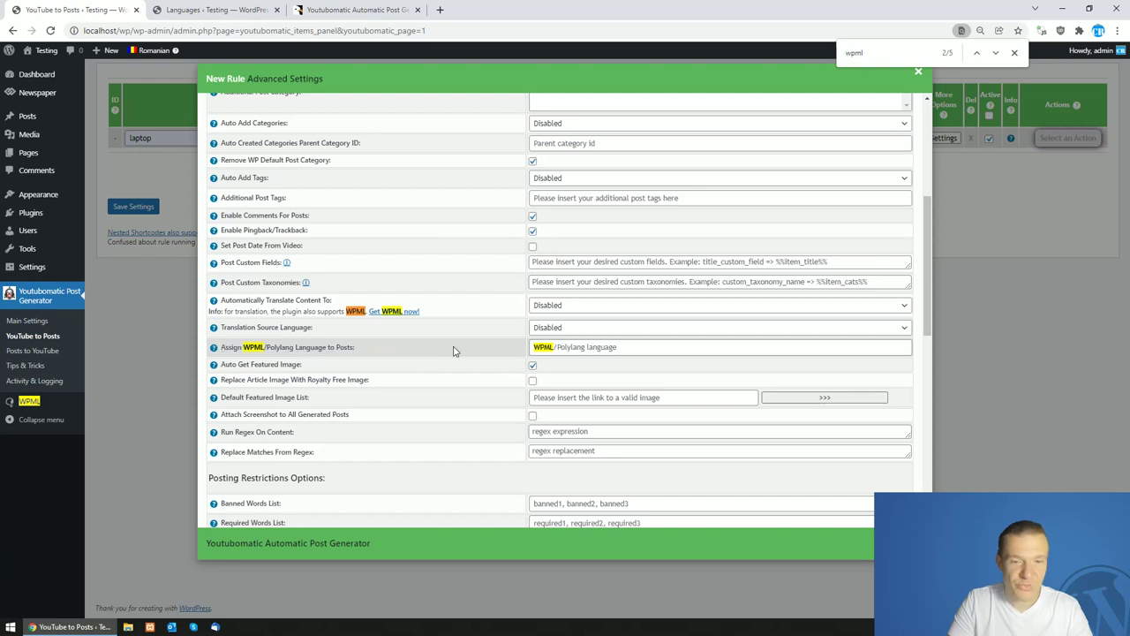
click(543, 347)
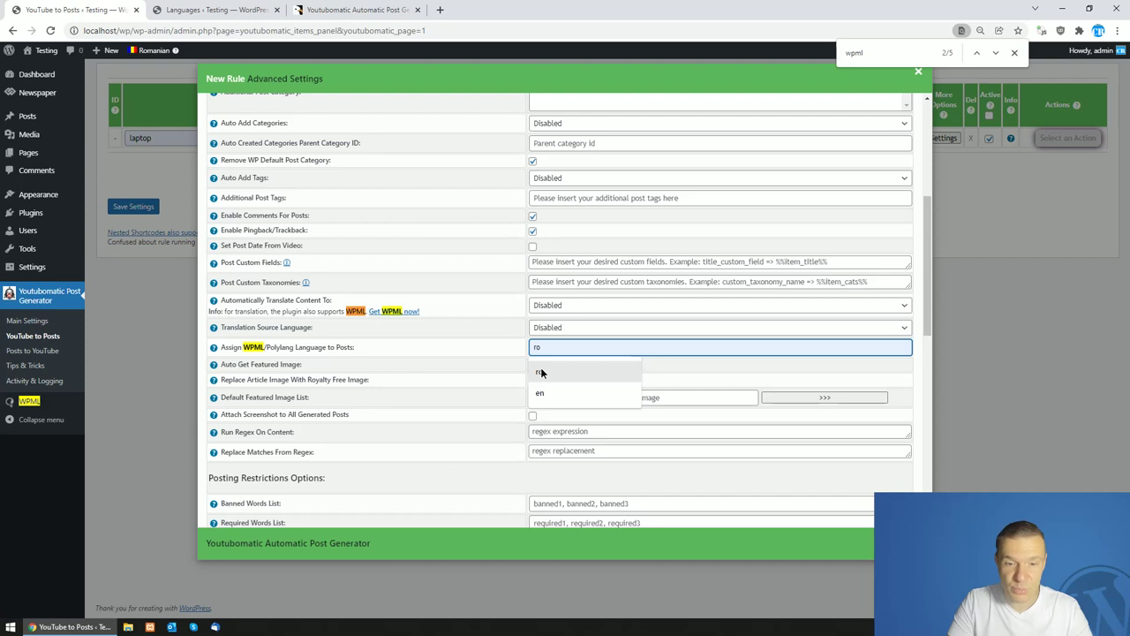
click(541, 371)
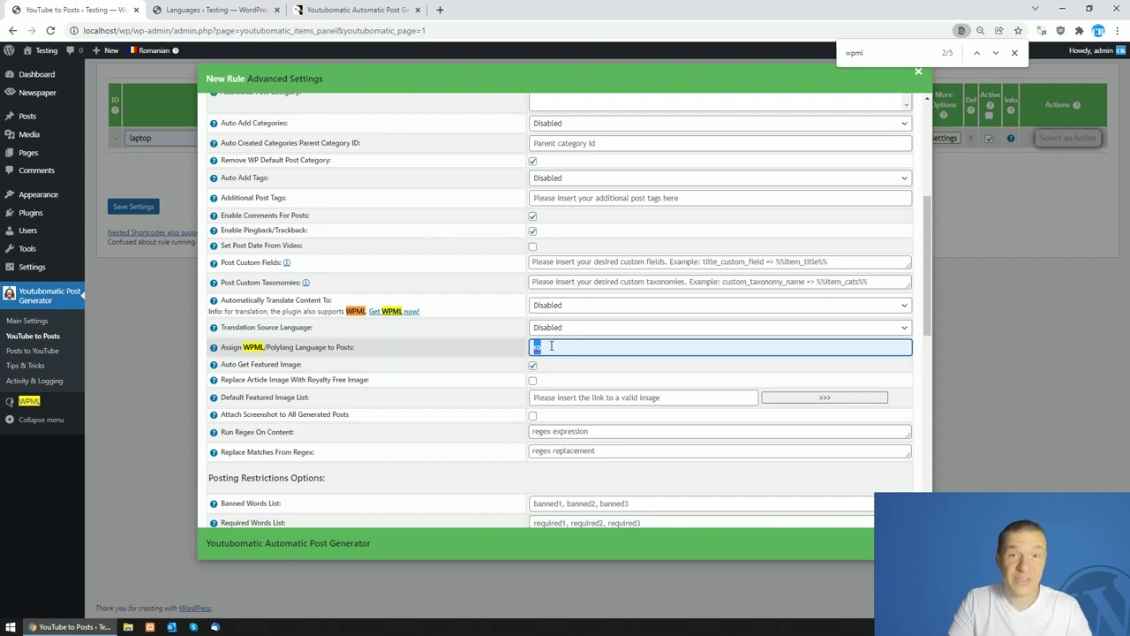
click(122, 186)
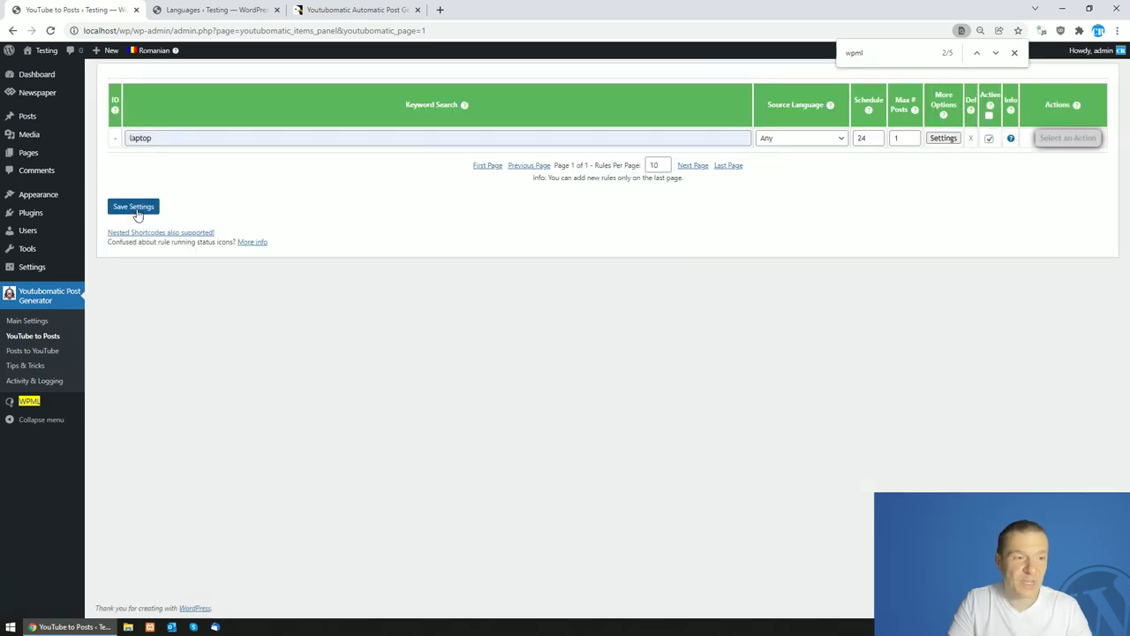
Save the rule settings and run the first "laptop" rule immediately.
click(135, 208)
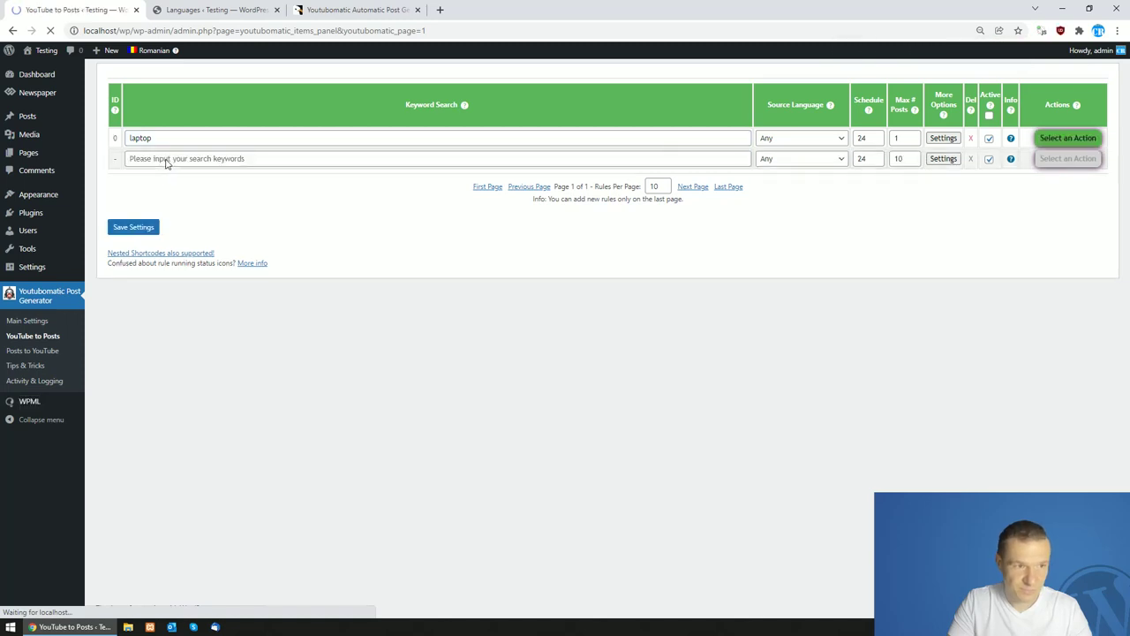
click(1052, 140)
click(1047, 160)
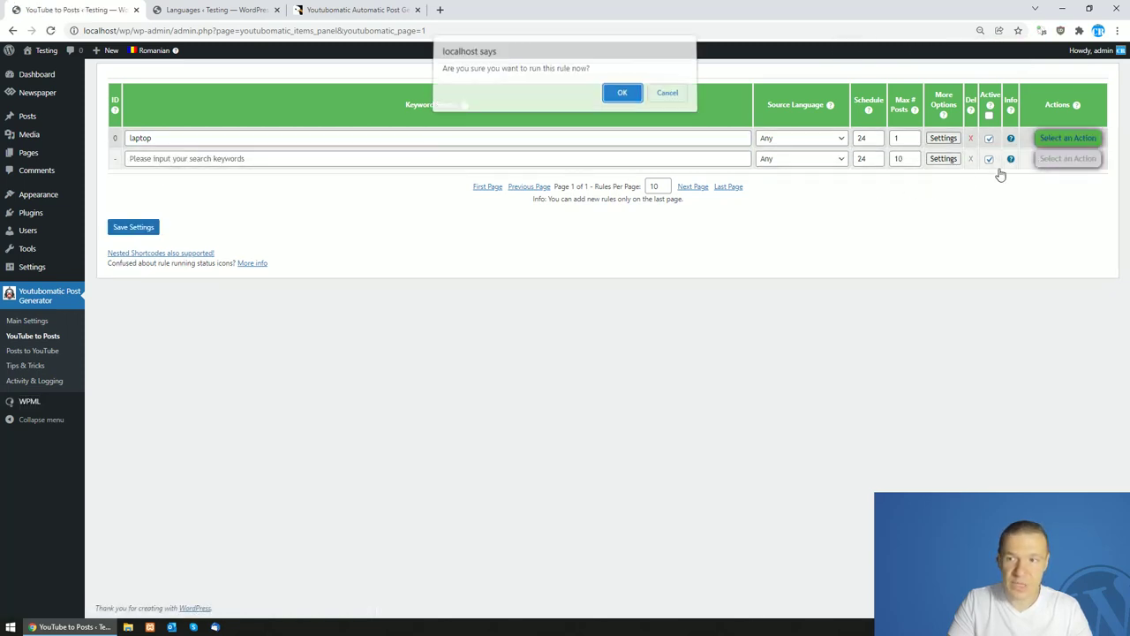
key(Return)
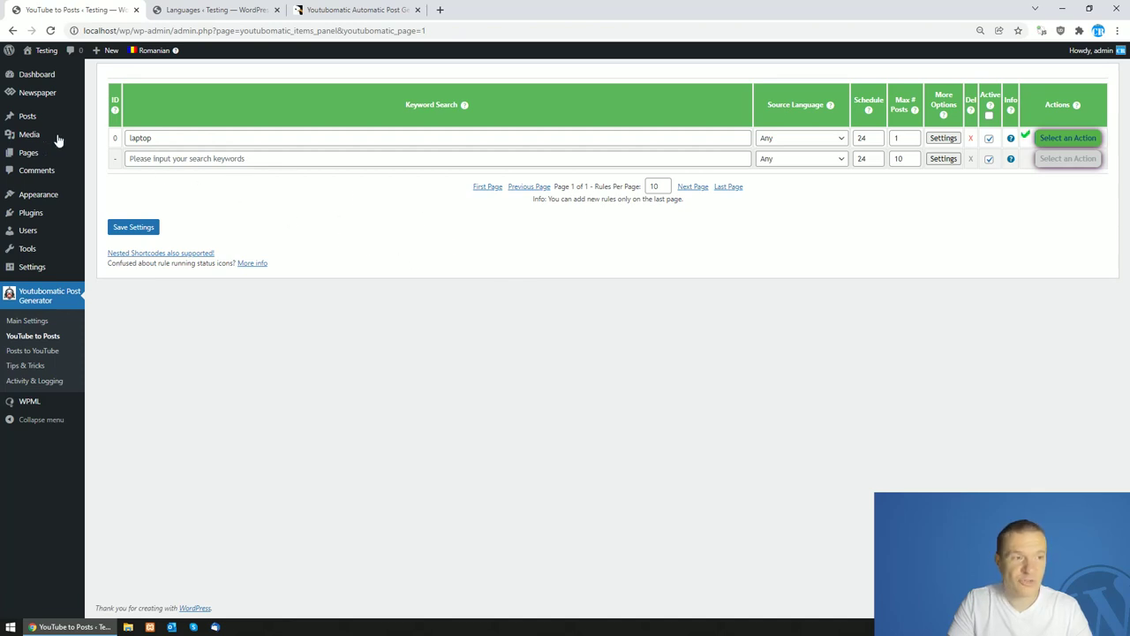
Open the site's posts list in a separate tab and check the post imported under Romanian.
middle_click(27, 116)
click(354, 10)
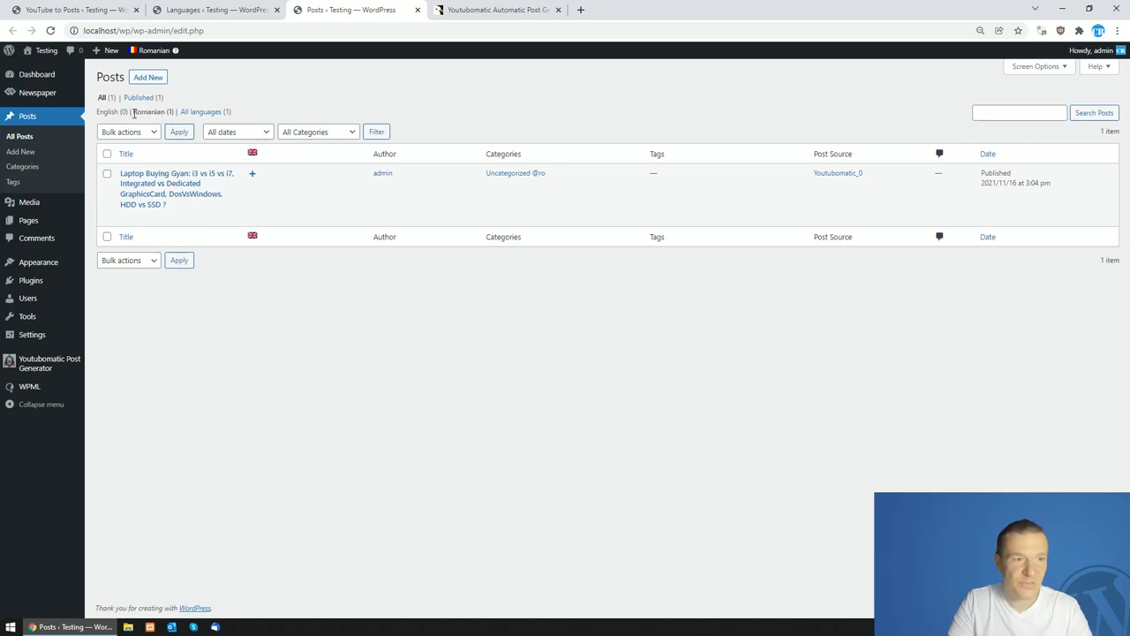
drag(133, 113, 163, 113)
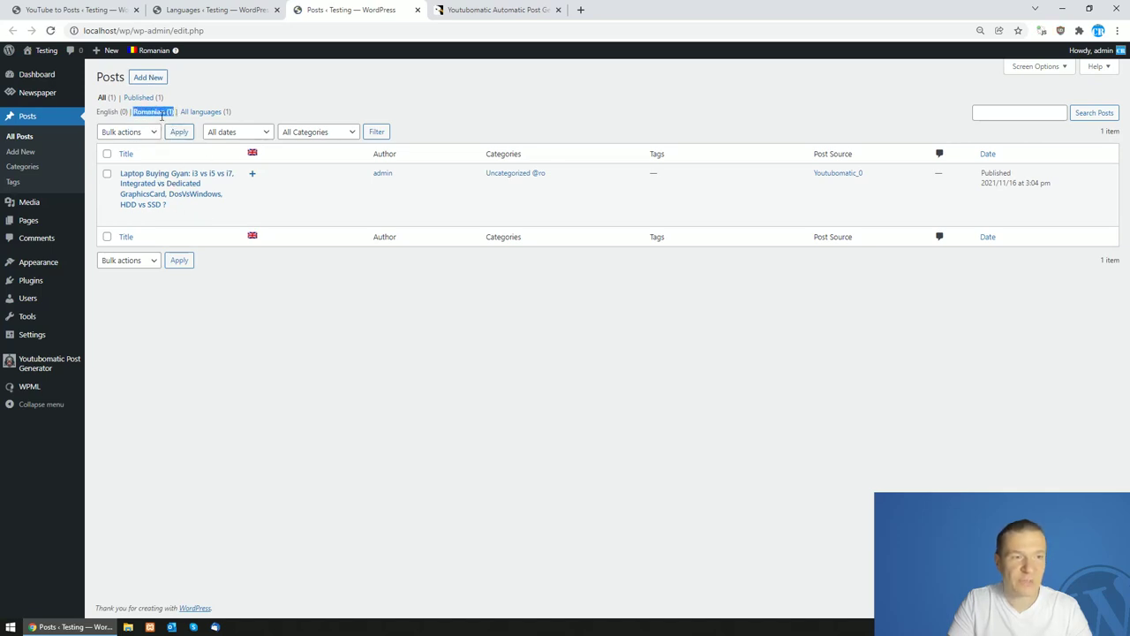
Back in the YouTube to Posts rules, add a second rule with the keyword "laptop" and a maximum of 1 post.
click(83, 7)
click(214, 159)
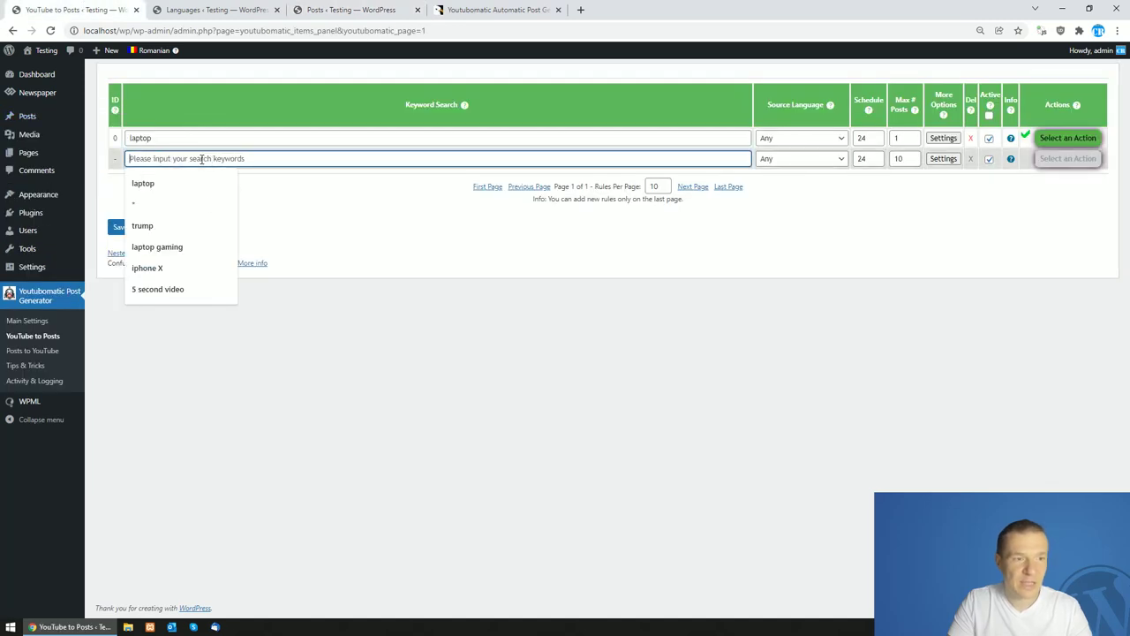
double_click(900, 159)
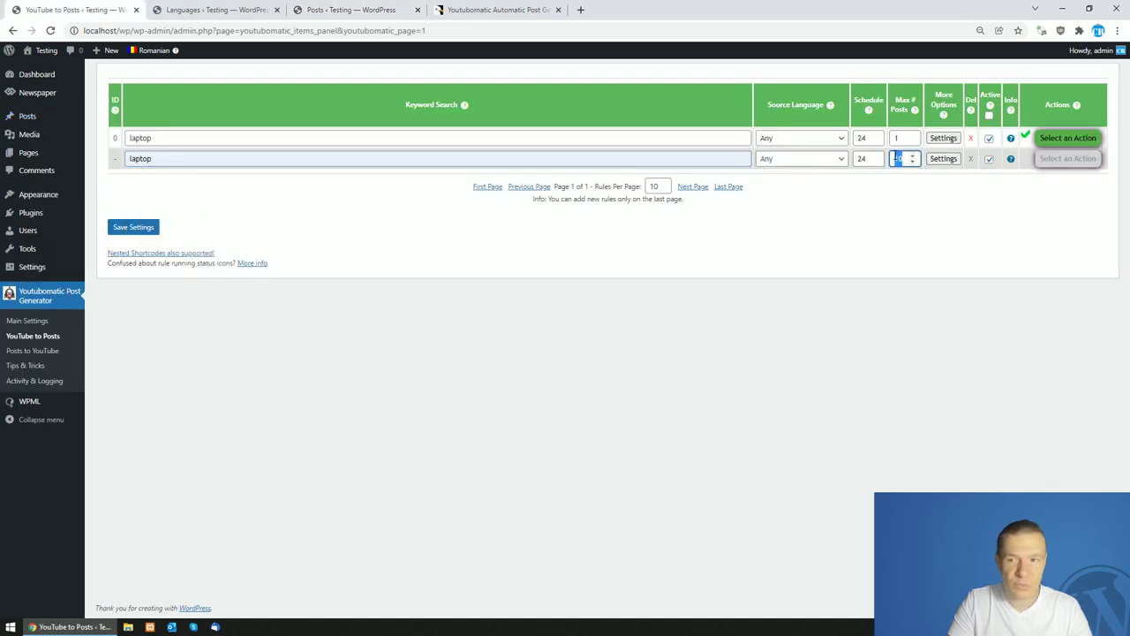
text(1)
Assign the WPML/Polylang language "en" to the second rule's posts in its advanced settings and close them.
click(936, 160)
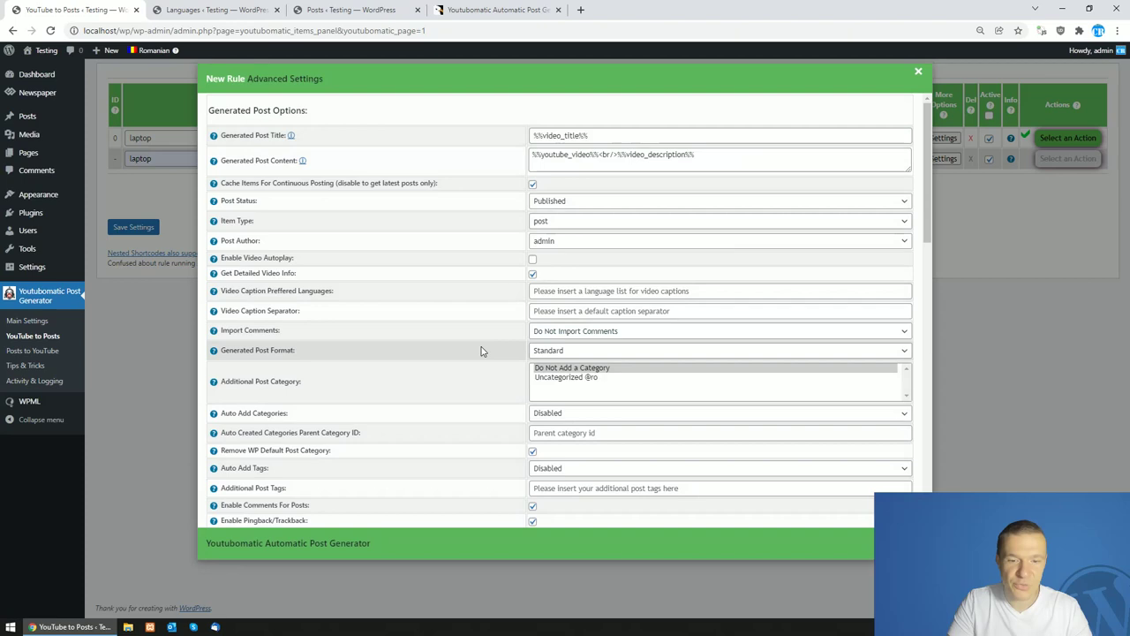
scroll(479, 353, down, 5)
scroll(479, 360, down, 1)
key(ctrl+f)
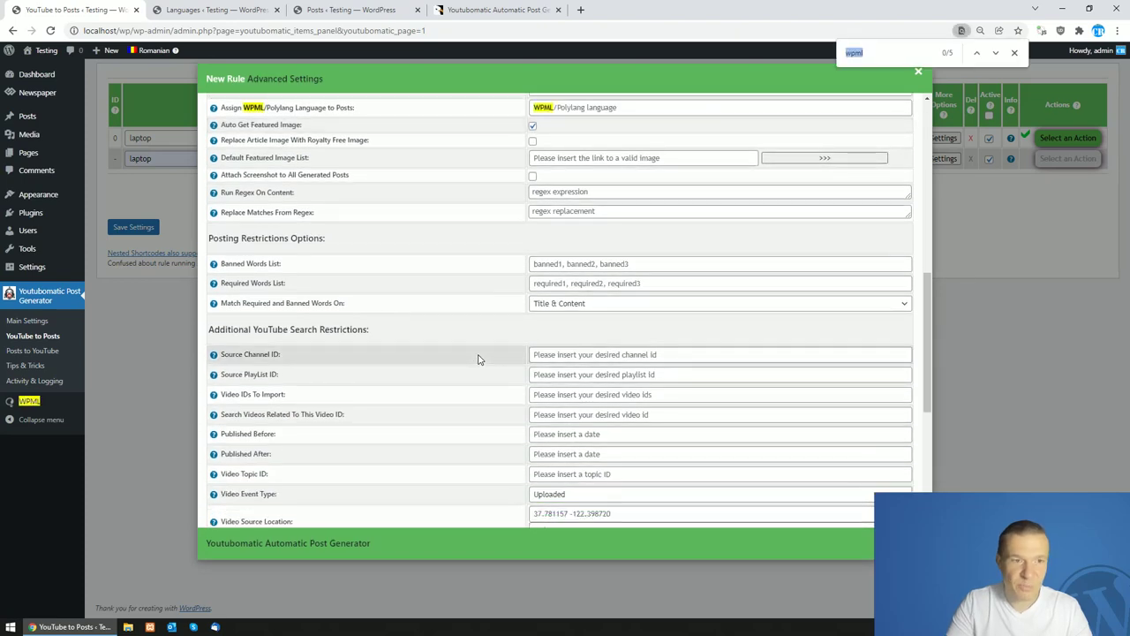
scroll(479, 360, up, 1)
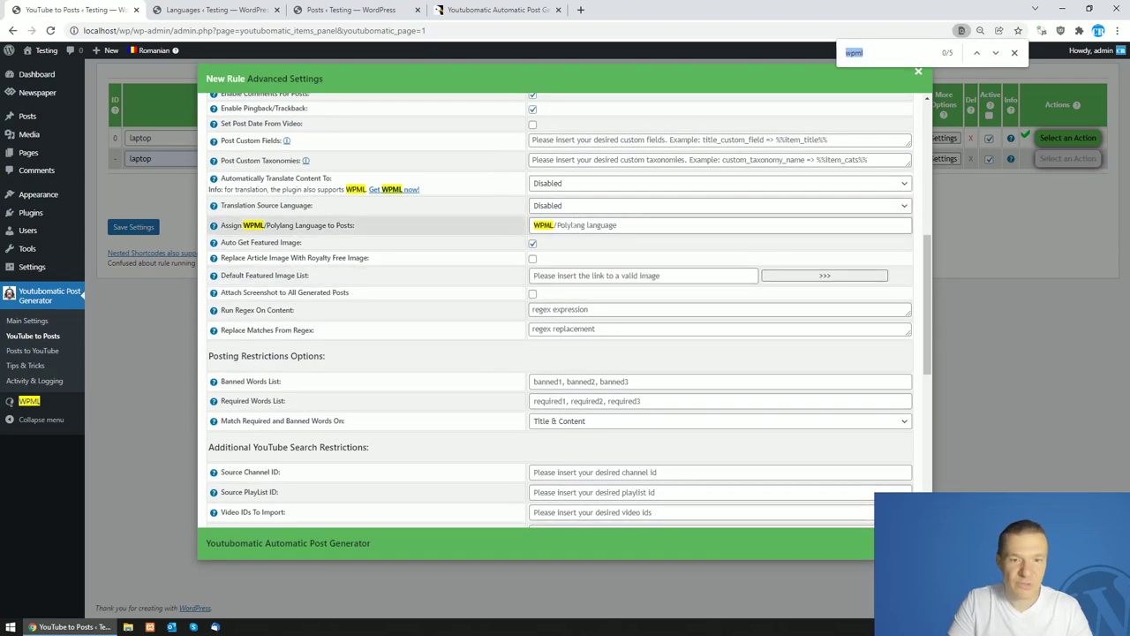
click(574, 224)
text(e)
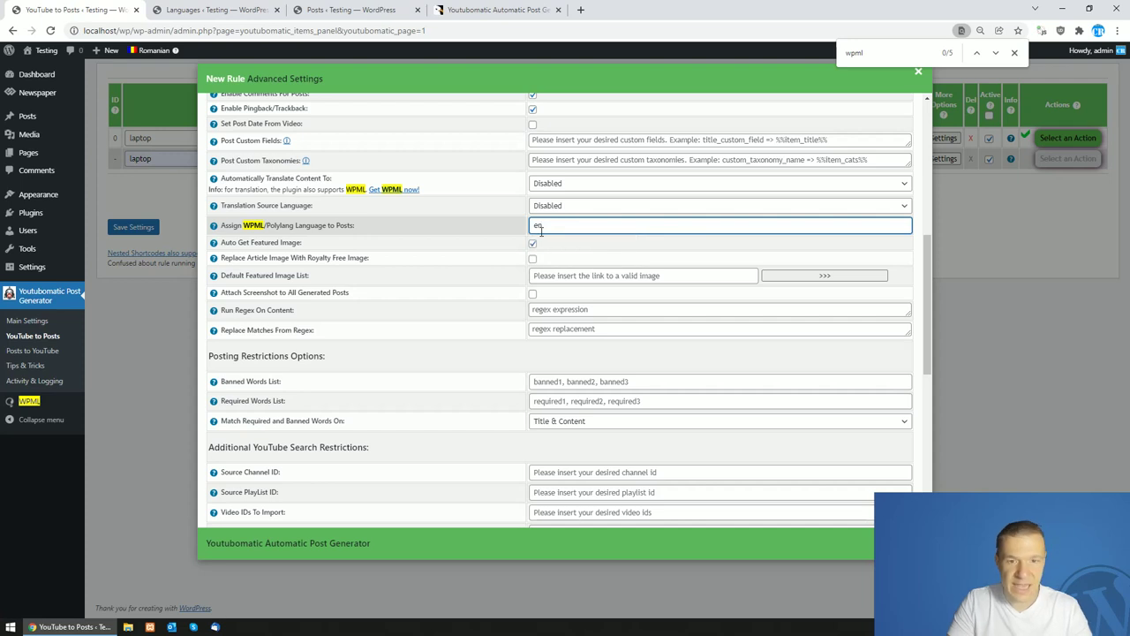
text(n)
click(142, 229)
Save the rules and run the second "laptop" rule (ID 1) immediately.
click(141, 229)
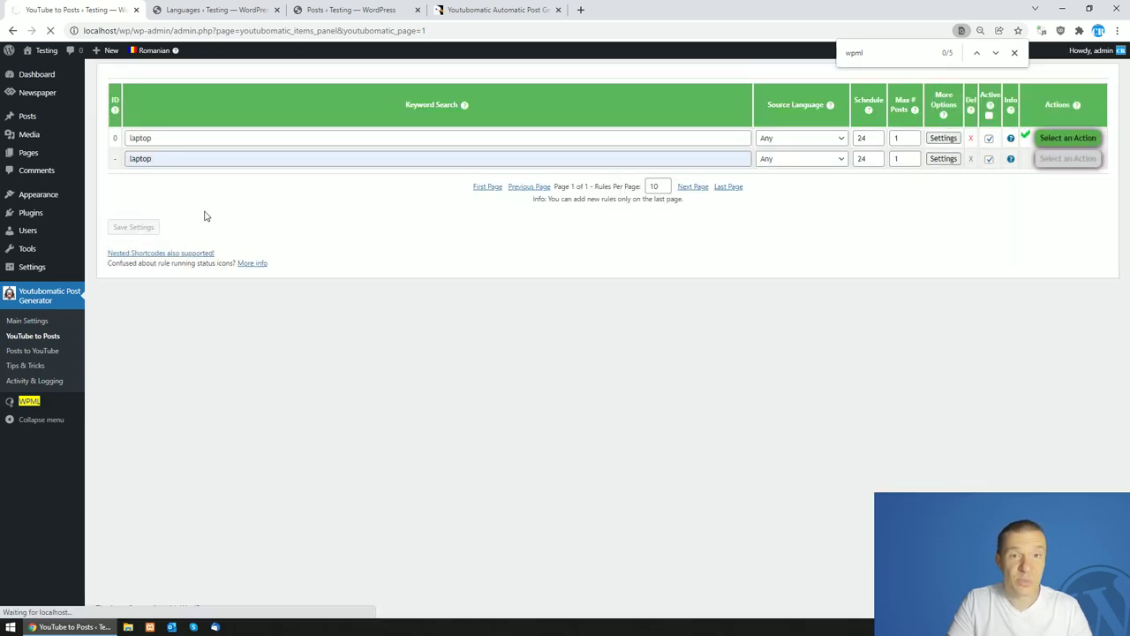
click(1068, 158)
click(1040, 181)
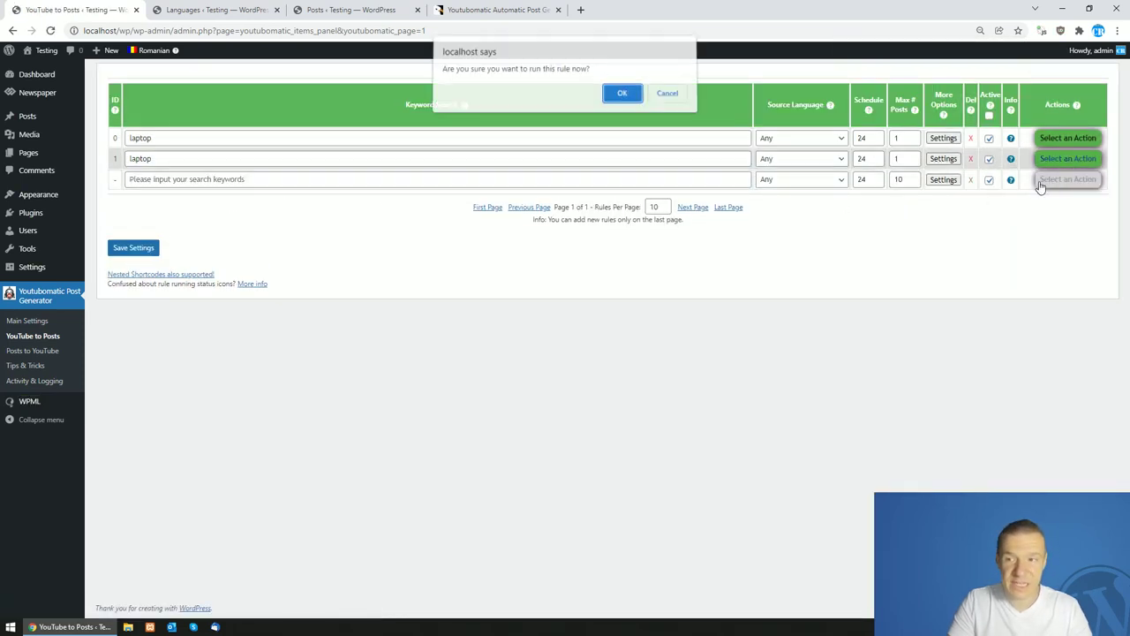
key(Return)
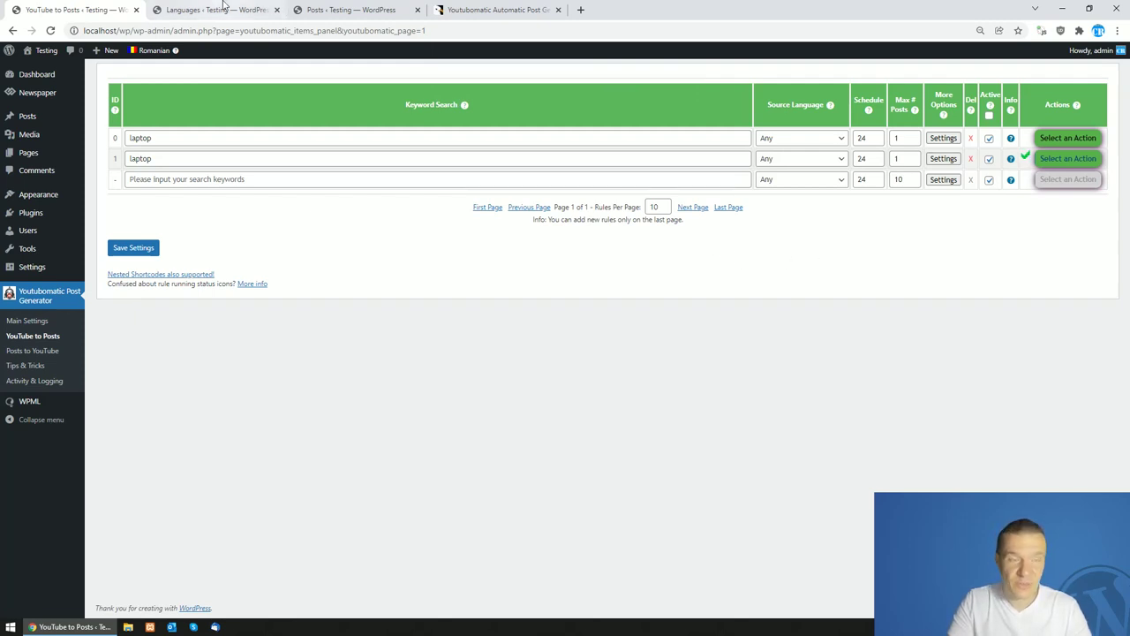
Return to the posts list, reload it and filter it to English to check the newly imported post.
click(942, 158)
key(Escape)
click(216, 9)
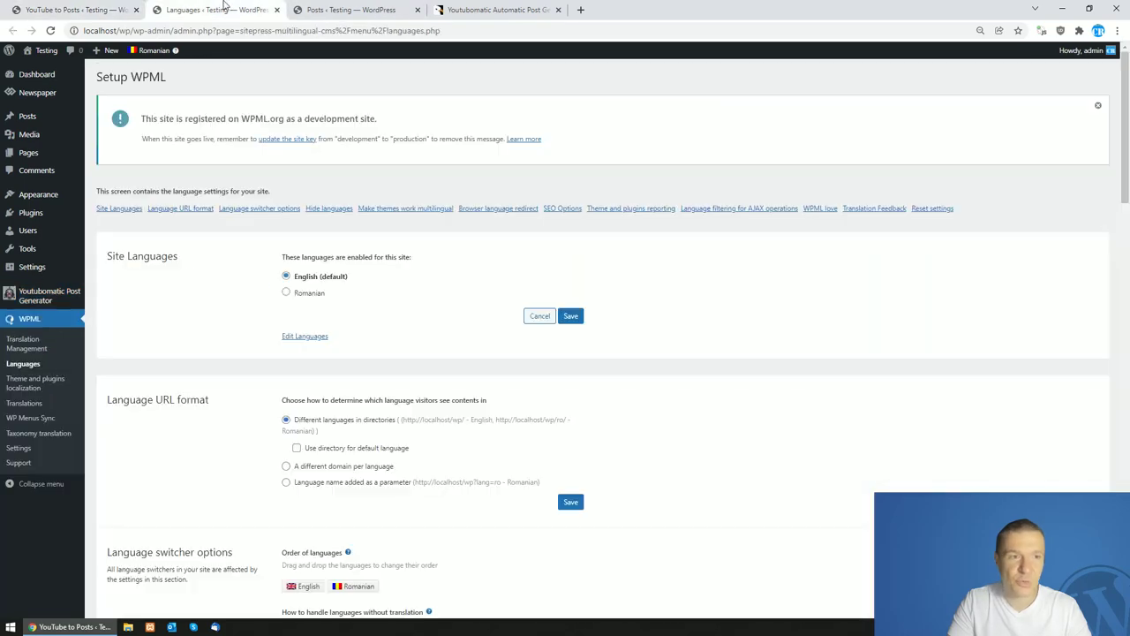
click(300, 7)
click(50, 30)
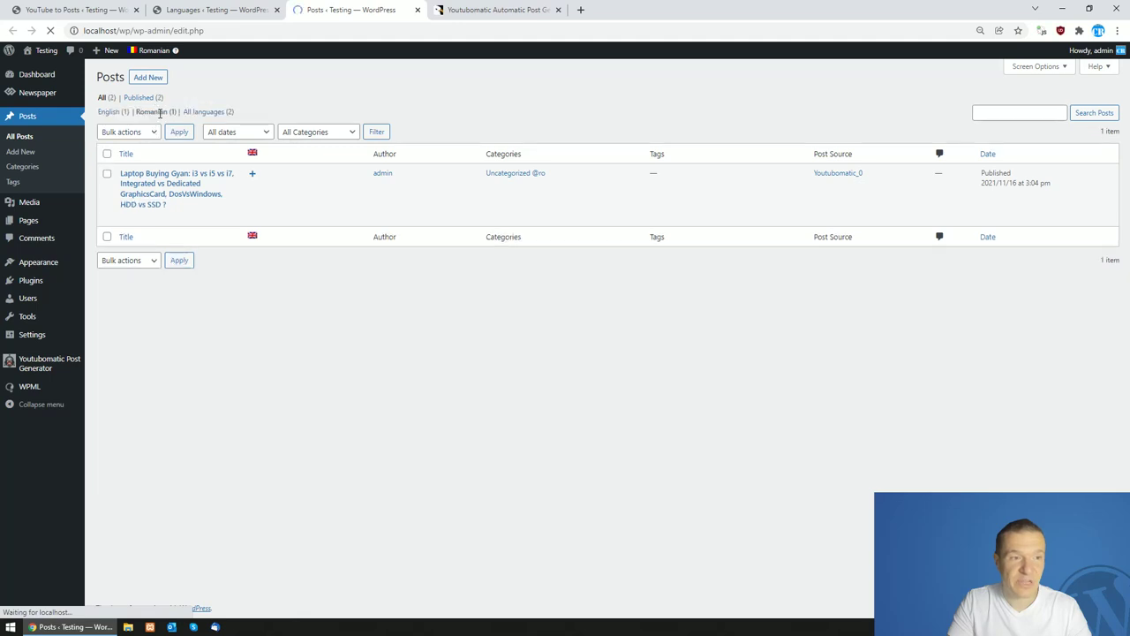
click(111, 112)
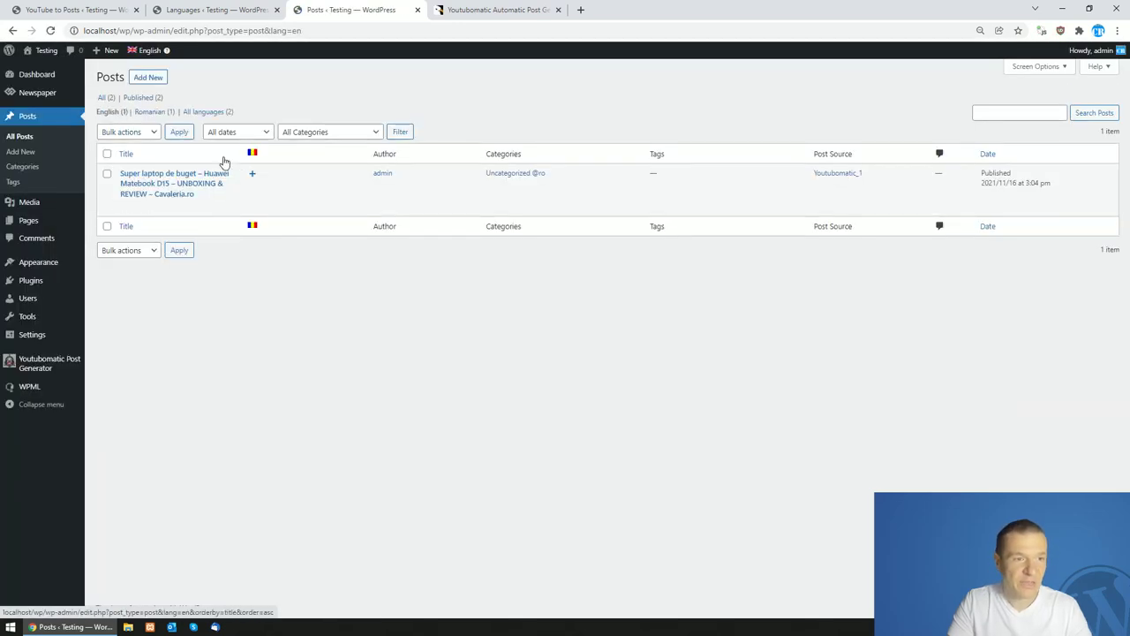
Filter the posts list to Romanian to check the post imported for that language.
click(150, 112)
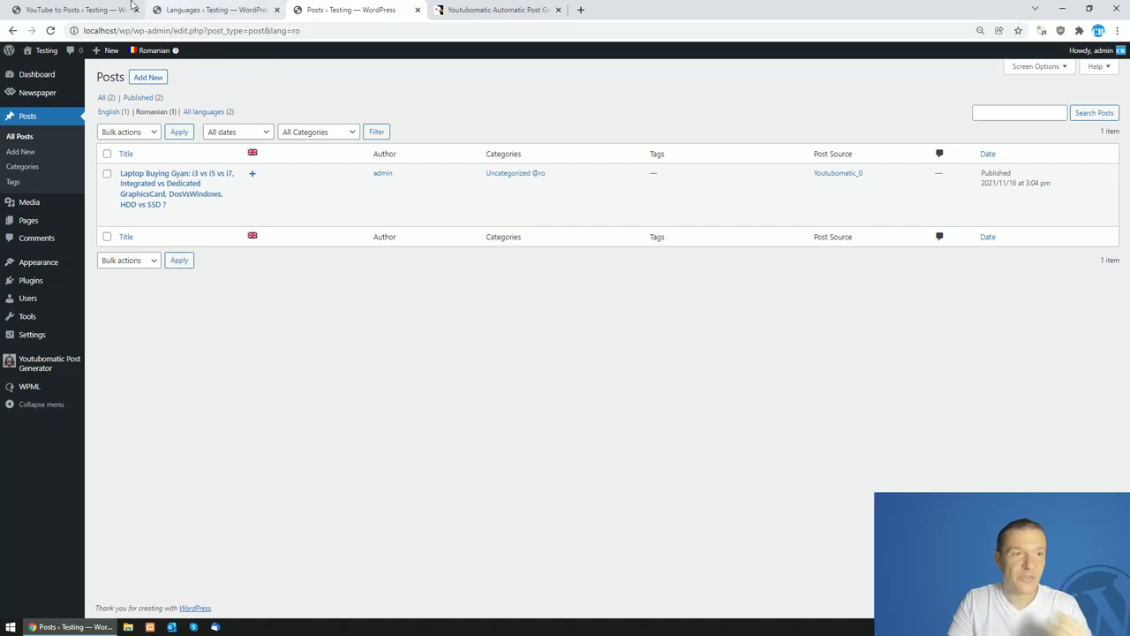
In the YouTube to Posts rules, set Auto Add Categories to Content for the second "laptop" rule (ID 1) and save the settings.
click(133, 7)
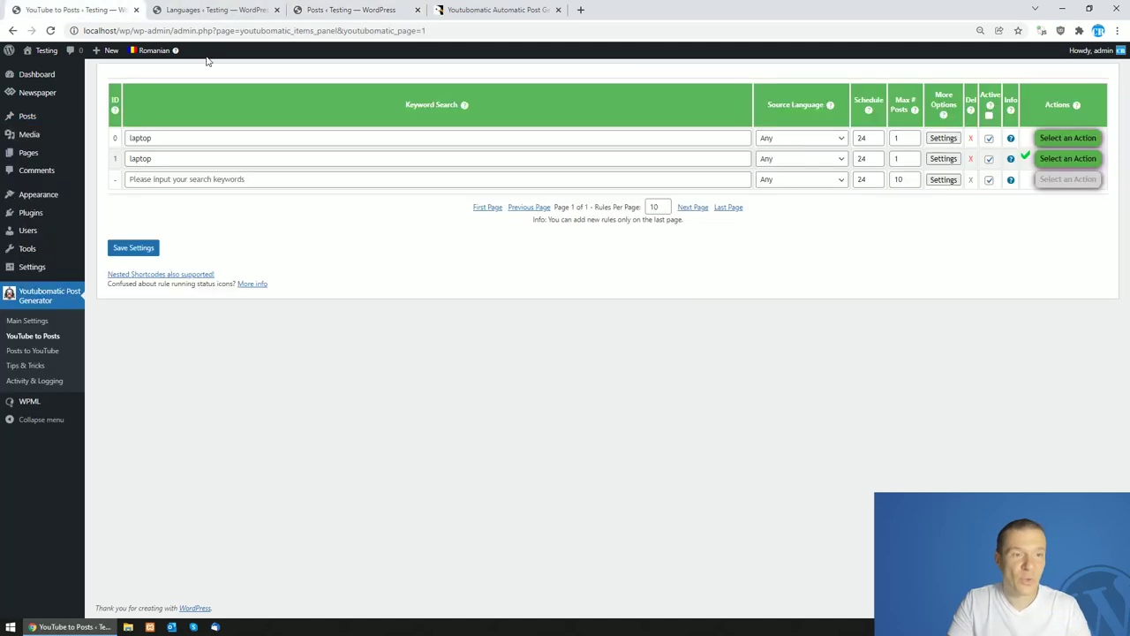
click(942, 159)
scroll(565, 265, down, 3)
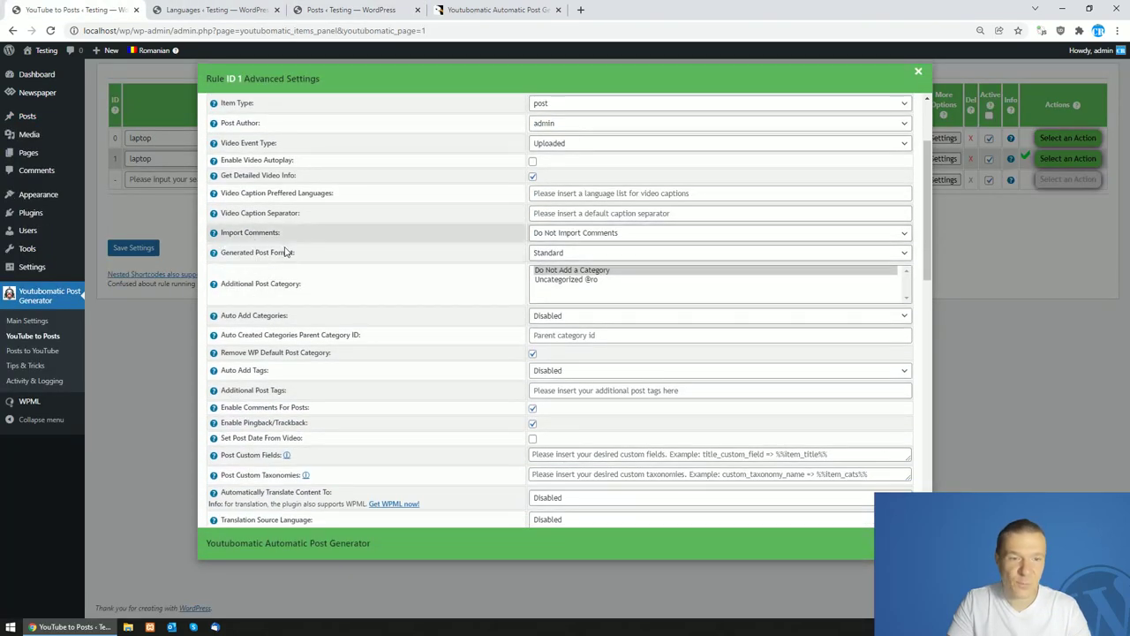
scroll(285, 252, up, 1)
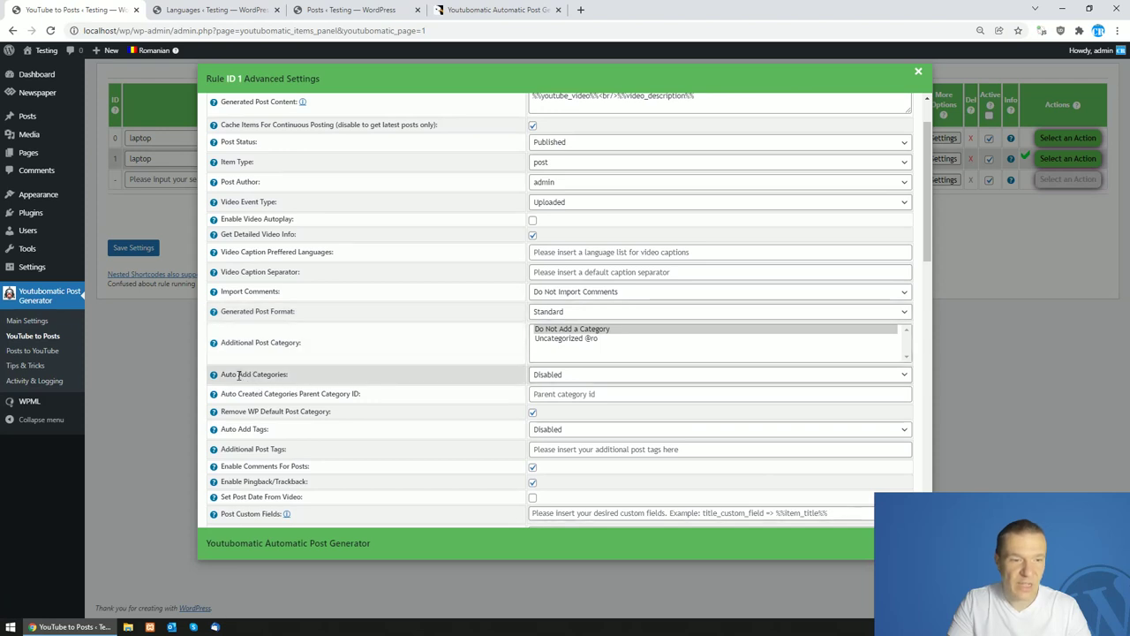
click(538, 374)
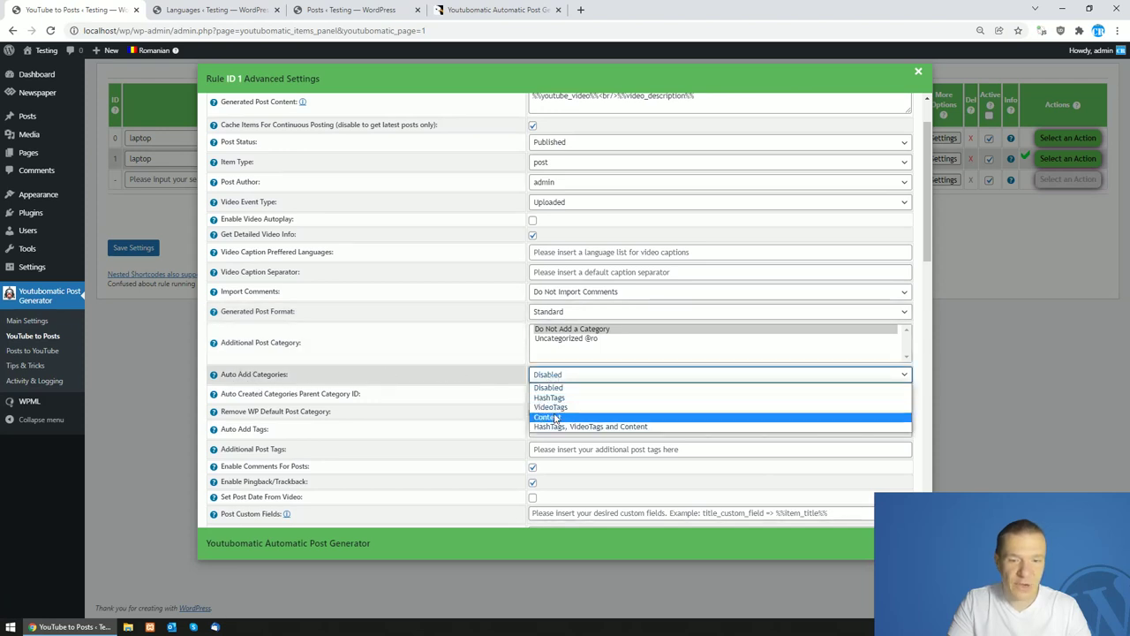
click(548, 416)
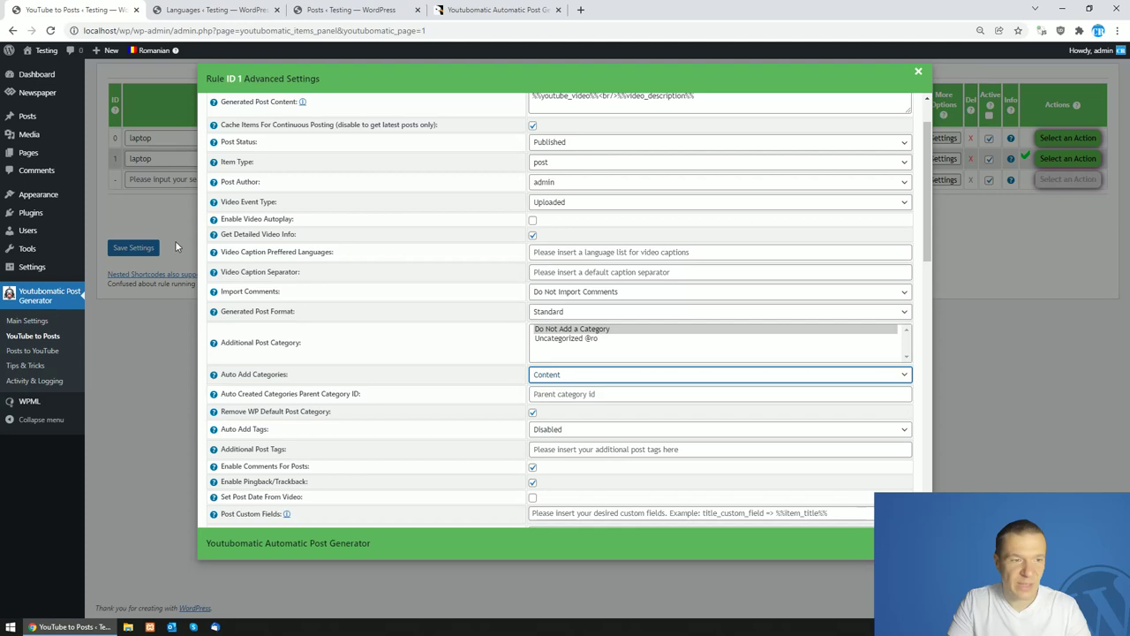
click(146, 248)
click(144, 247)
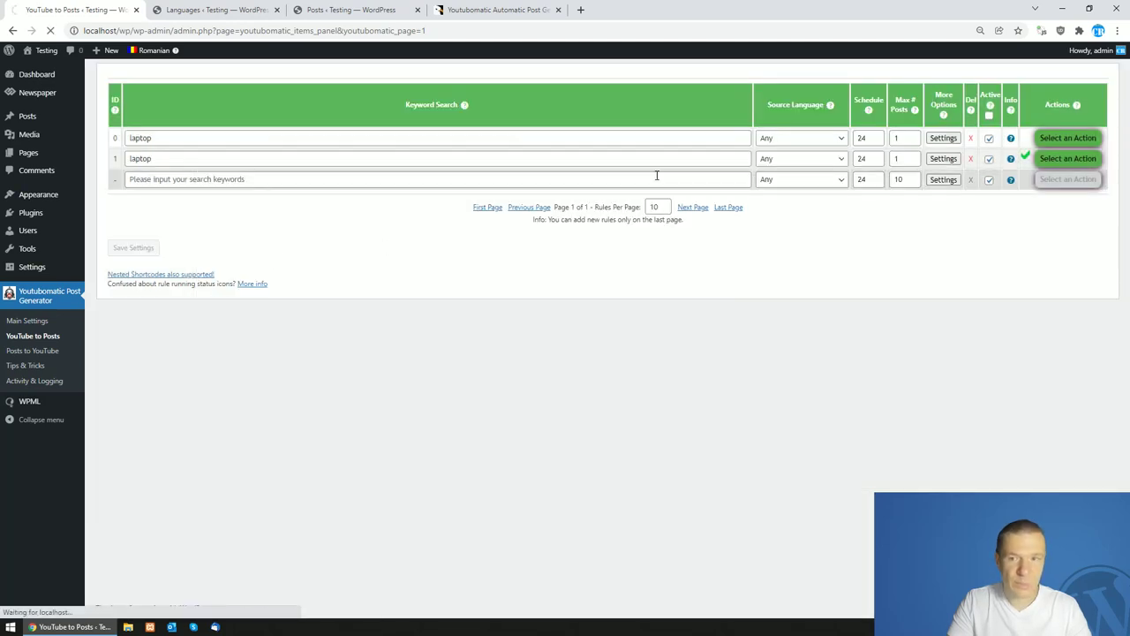
Set Auto Add Categories to Content for the first "laptop" rule (ID 0) and save the settings.
click(942, 138)
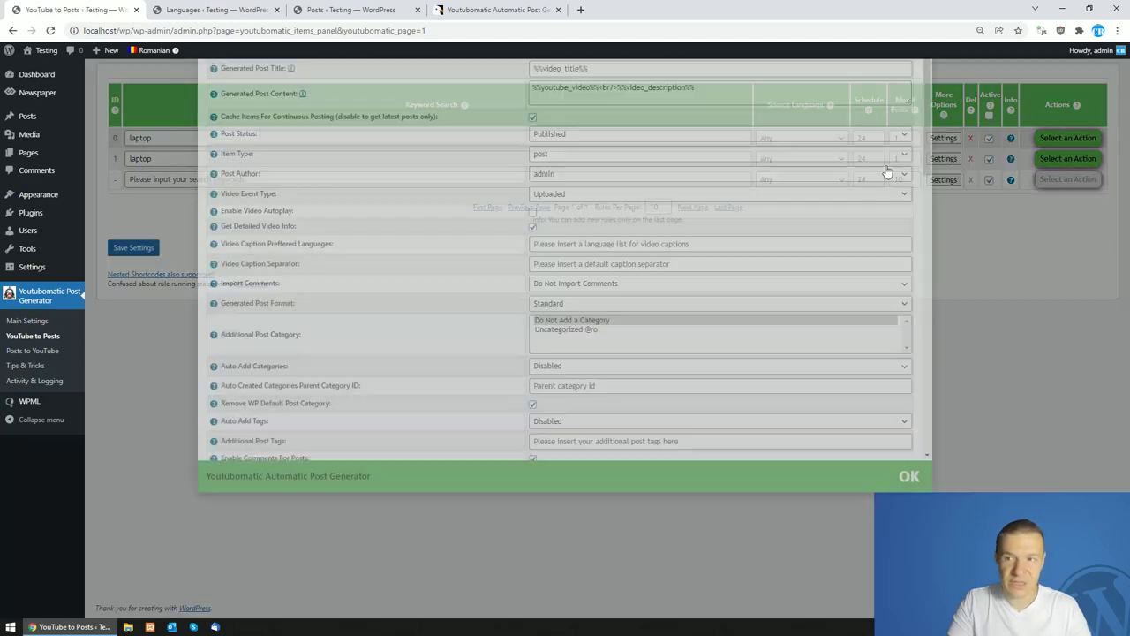
scroll(562, 369, down, 1)
click(548, 375)
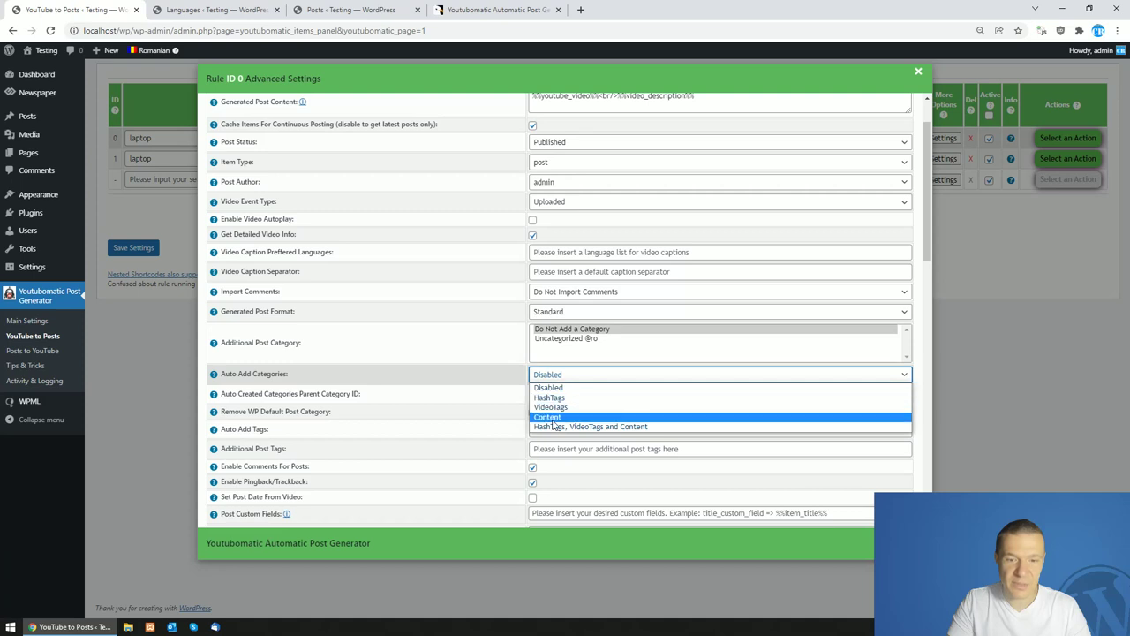
click(547, 414)
click(150, 260)
click(141, 248)
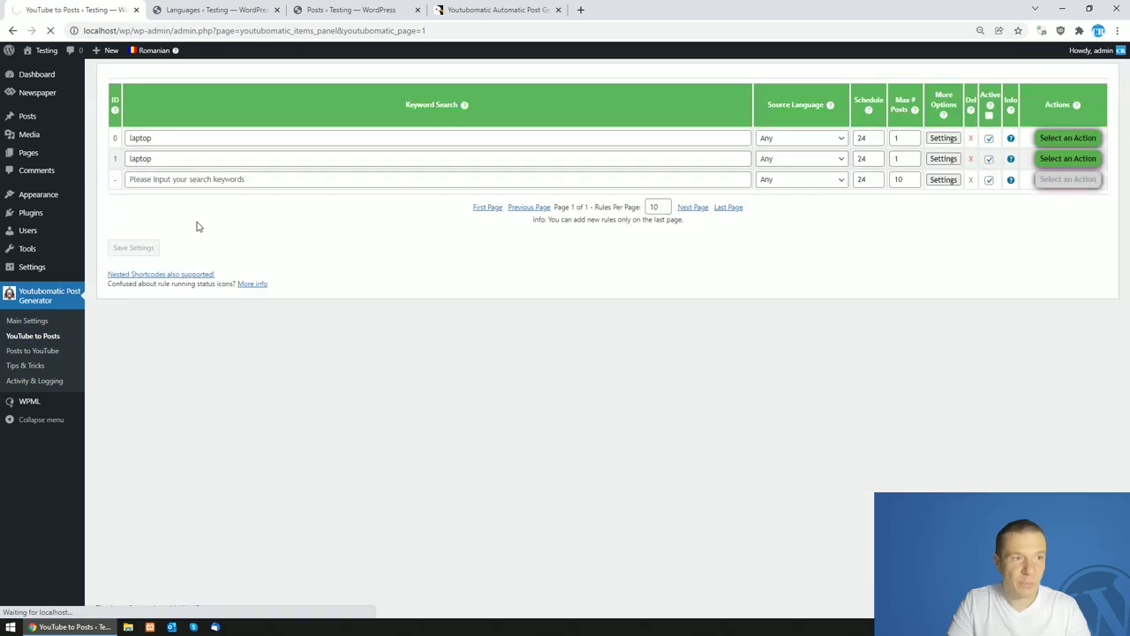
Permanently delete all posts of the first "laptop" rule (ID 0) and run that rule again.
click(1059, 139)
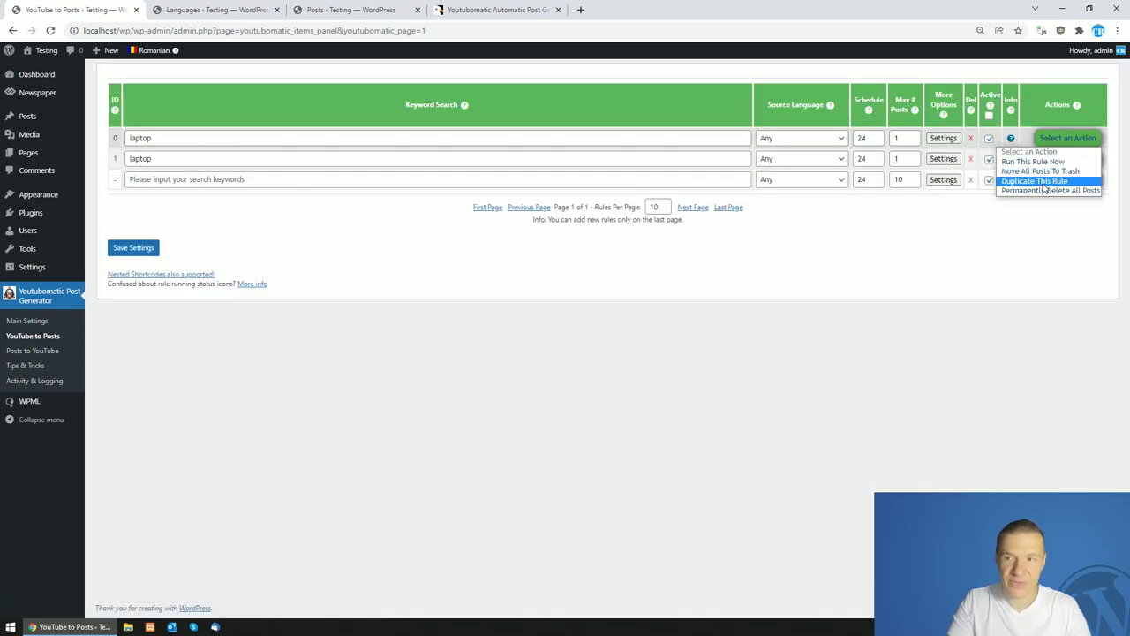
click(1042, 181)
click(1054, 139)
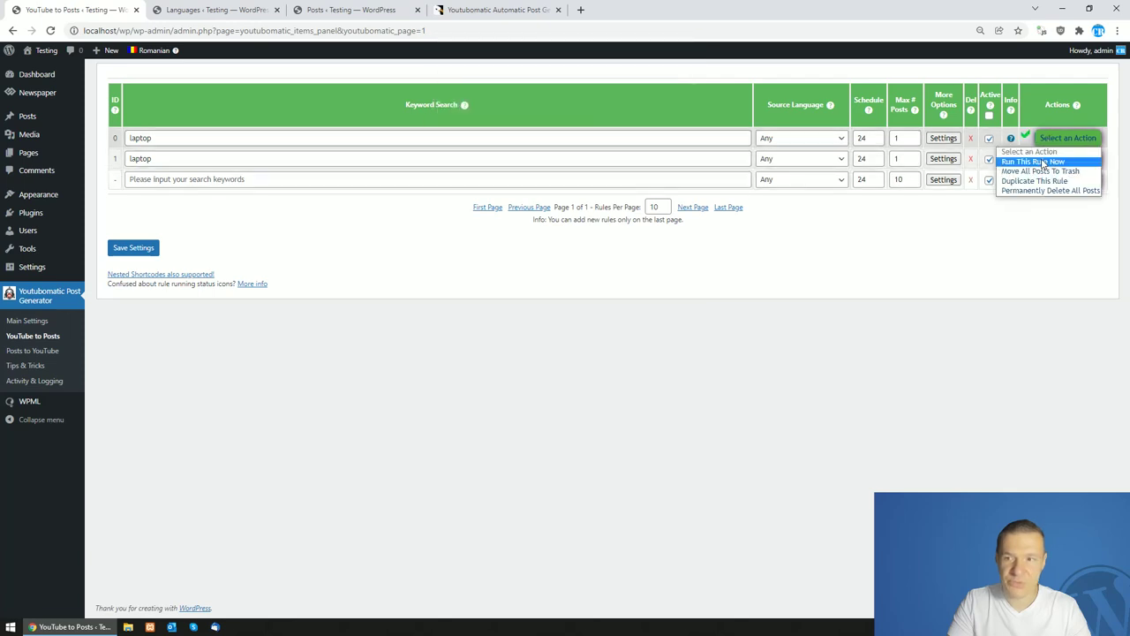
click(1043, 164)
key(Return)
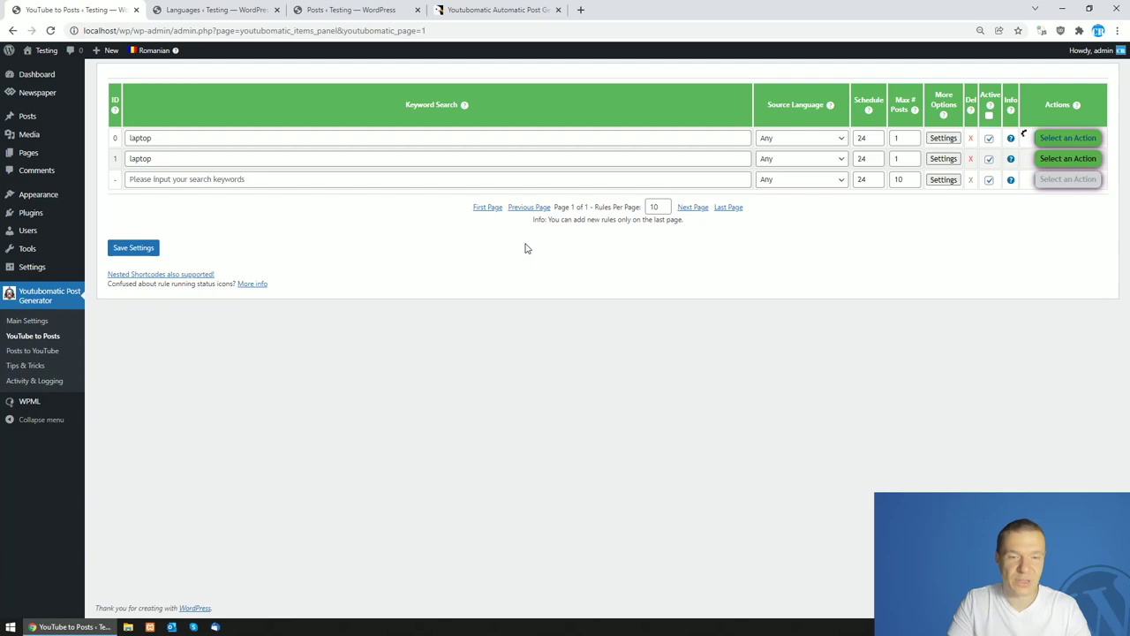
Open the posts list in a new tab to check the new post's categories, and examine the Romanian entries on the Categories page.
middle_click(47, 117)
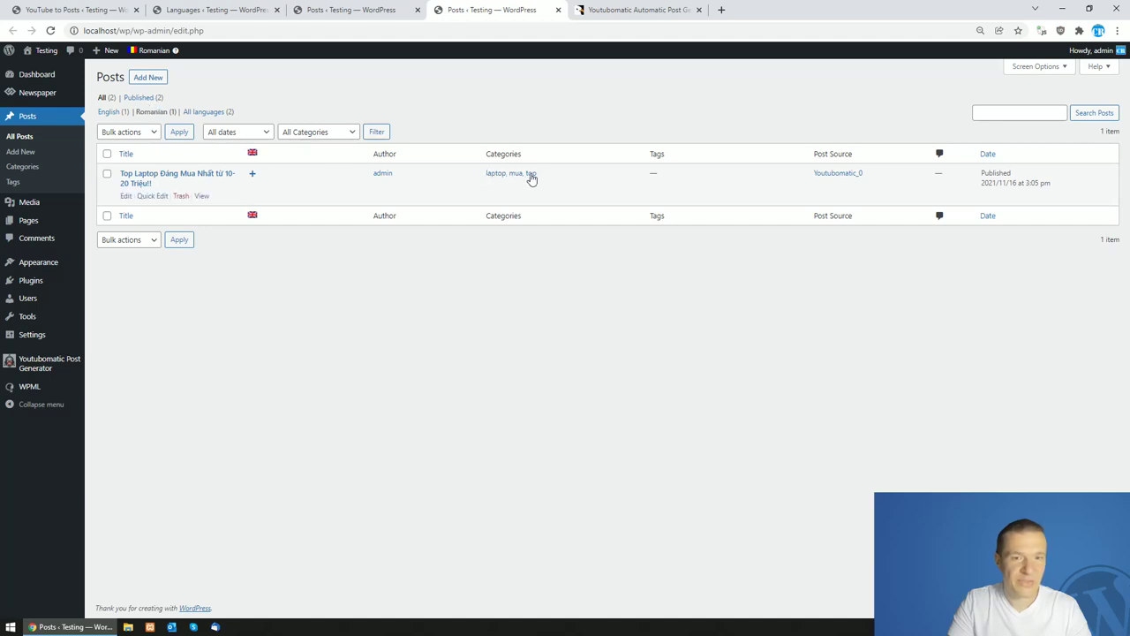
click(34, 169)
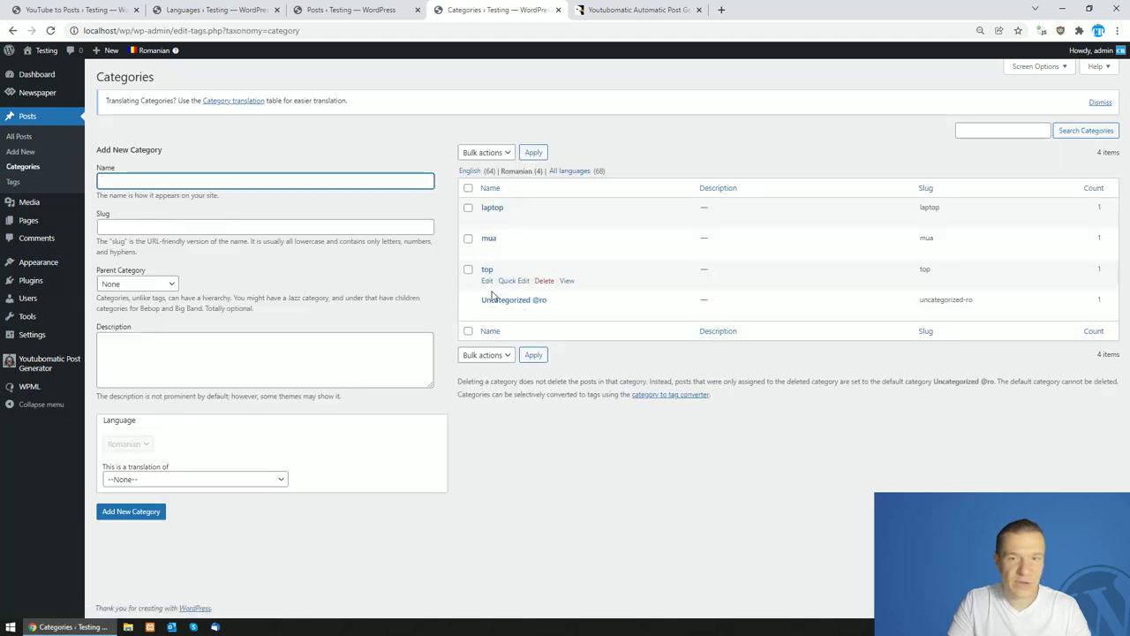
double_click(512, 170)
double_click(393, 164)
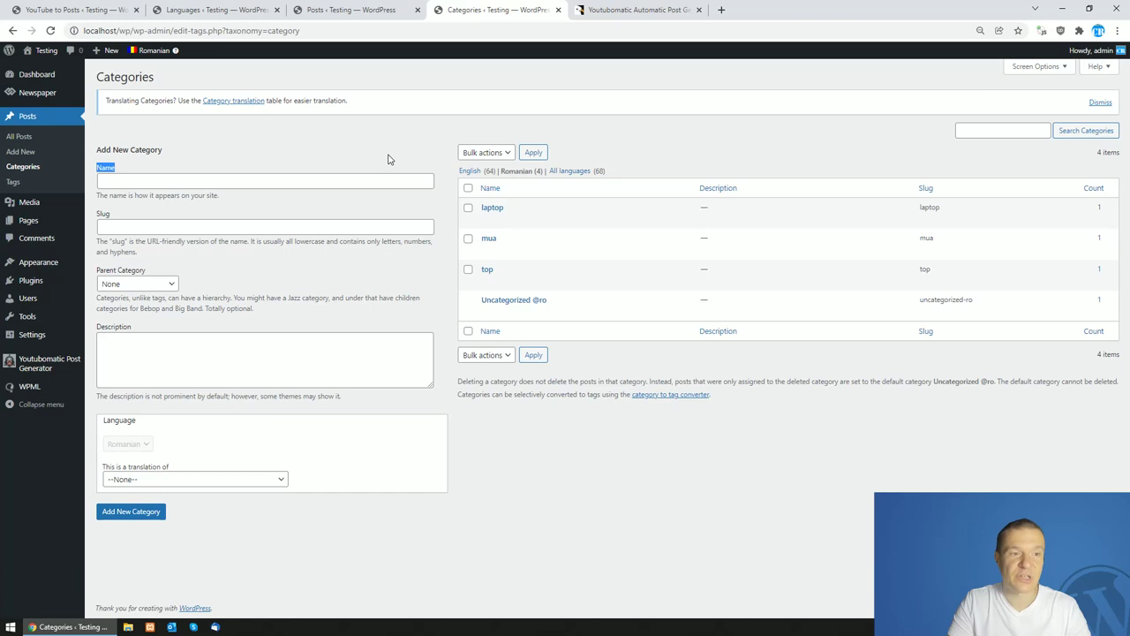
click(289, 141)
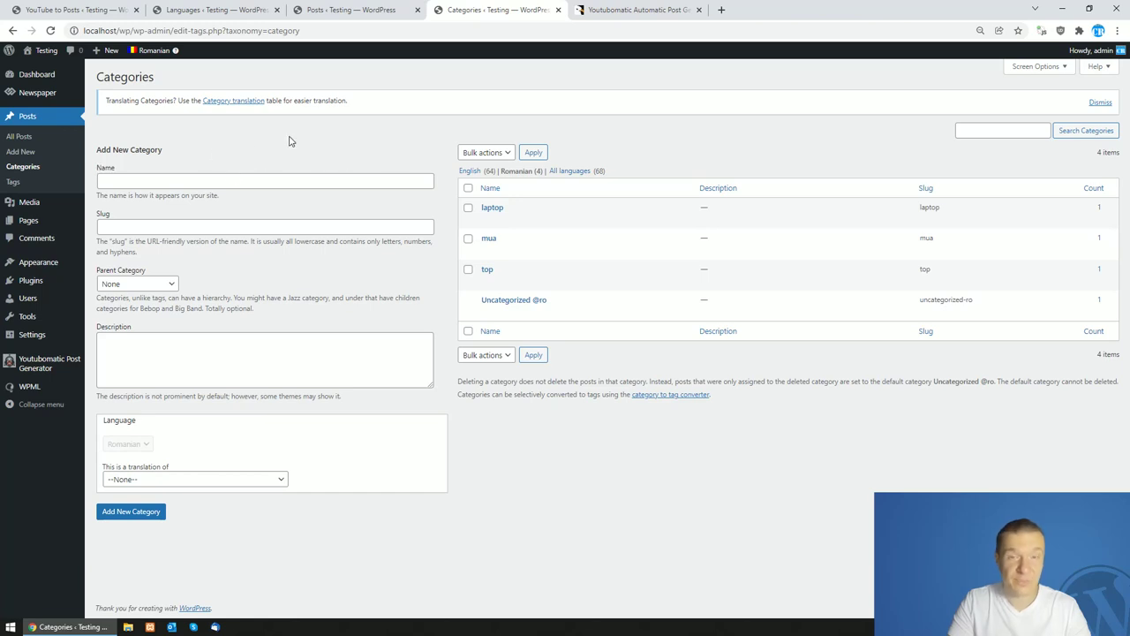